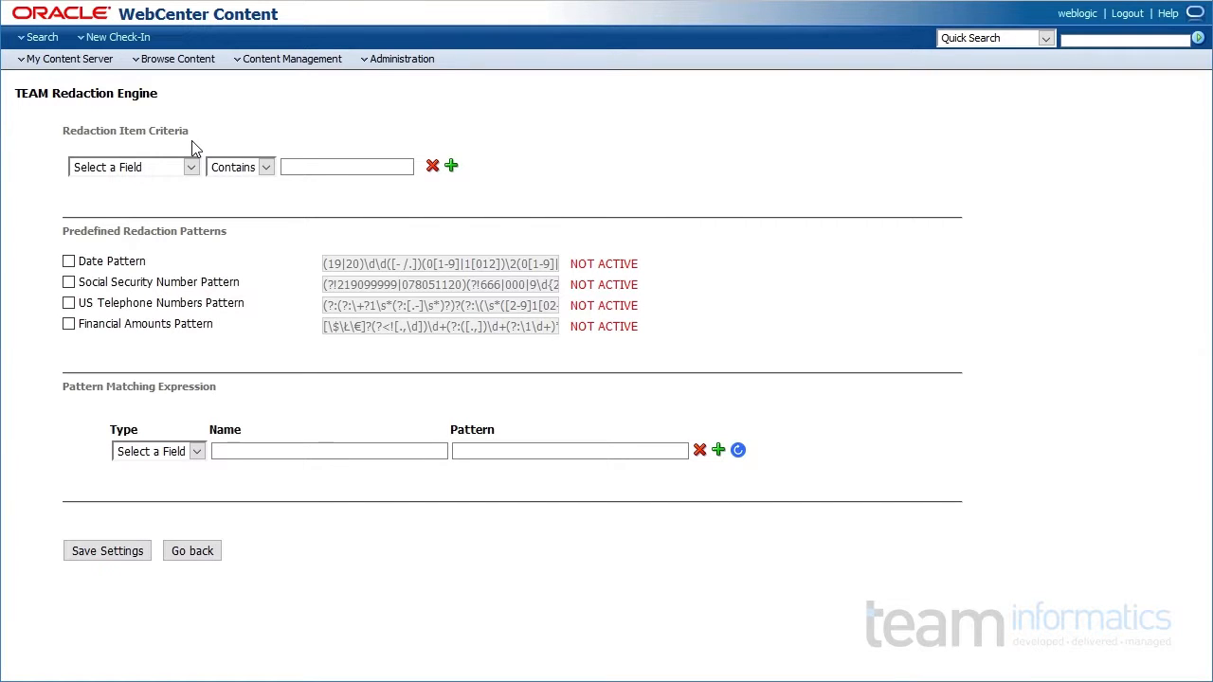
Set the redaction item criteria to Security Group Matches Secure and enable the predefined Date Pattern.
{"action": "left_click", "coordinate": [127, 171]}
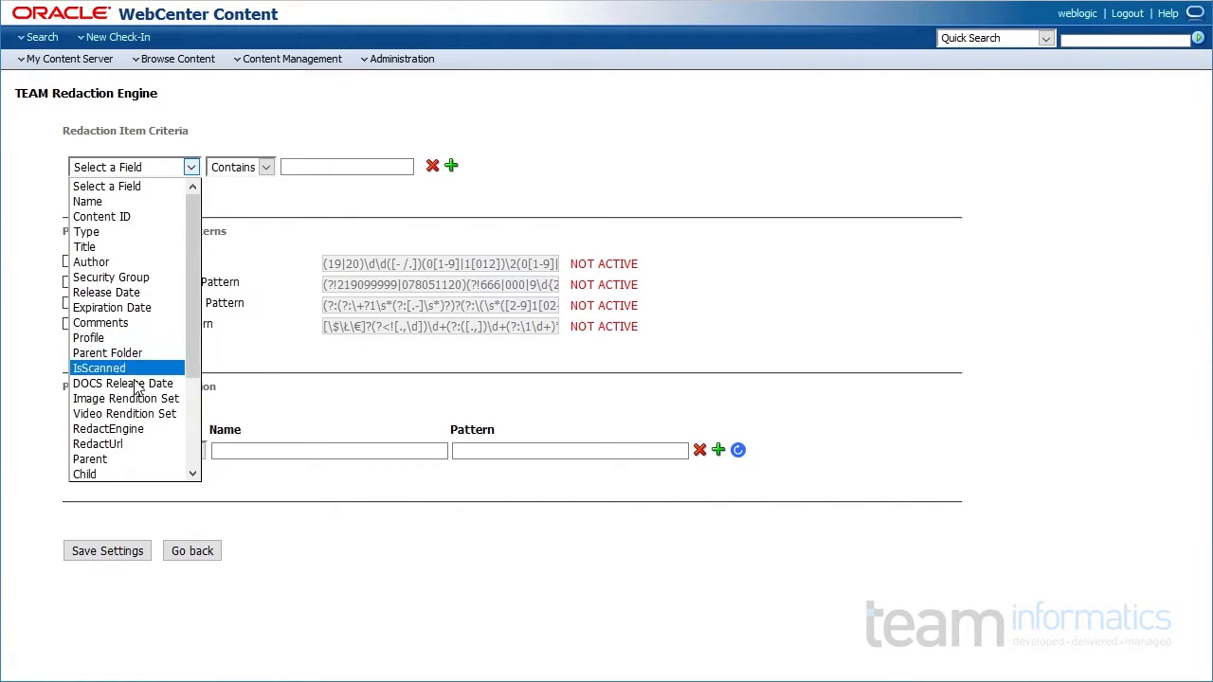
{"action": "left_click", "coordinate": [132, 277]}
{"action": "left_click", "coordinate": [235, 172]}
{"action": "left_click", "coordinate": [233, 201]}
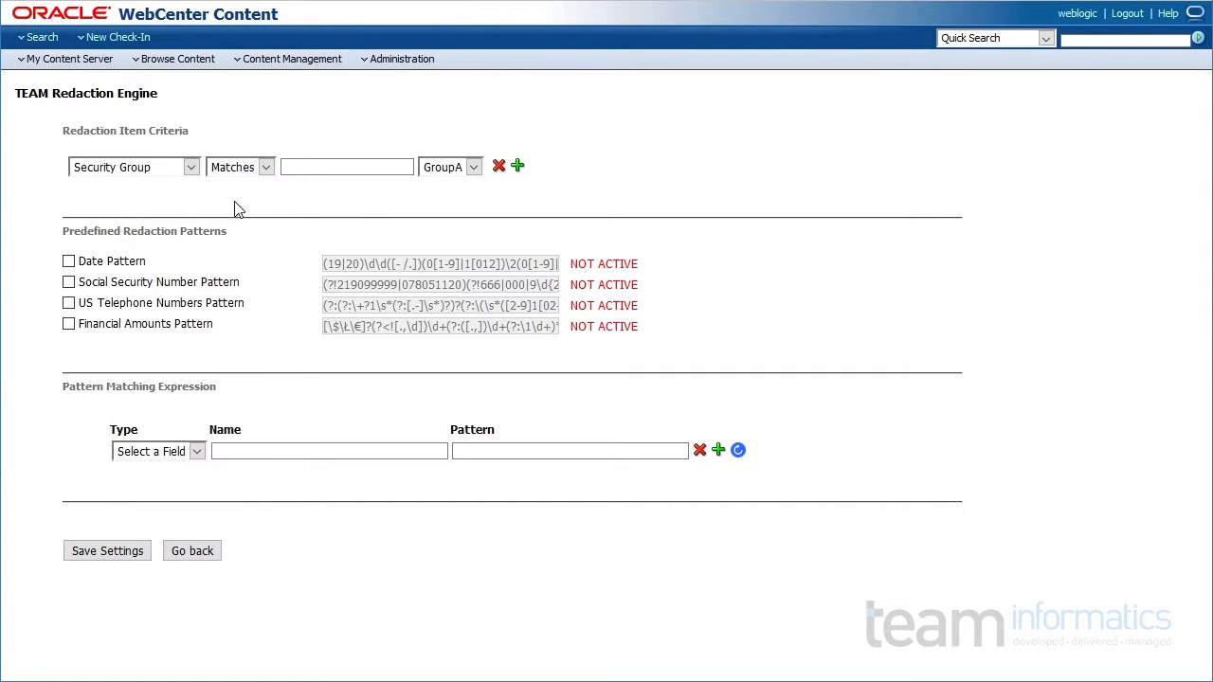
{"action": "left_click", "coordinate": [455, 170]}
{"action": "left_click", "coordinate": [453, 232]}
Define a RegEx pattern matching expression named DemoRegex01 with the pattern \d{5}(-|—)\d{2}(-|—)\d.
{"action": "left_click", "coordinate": [196, 452]}
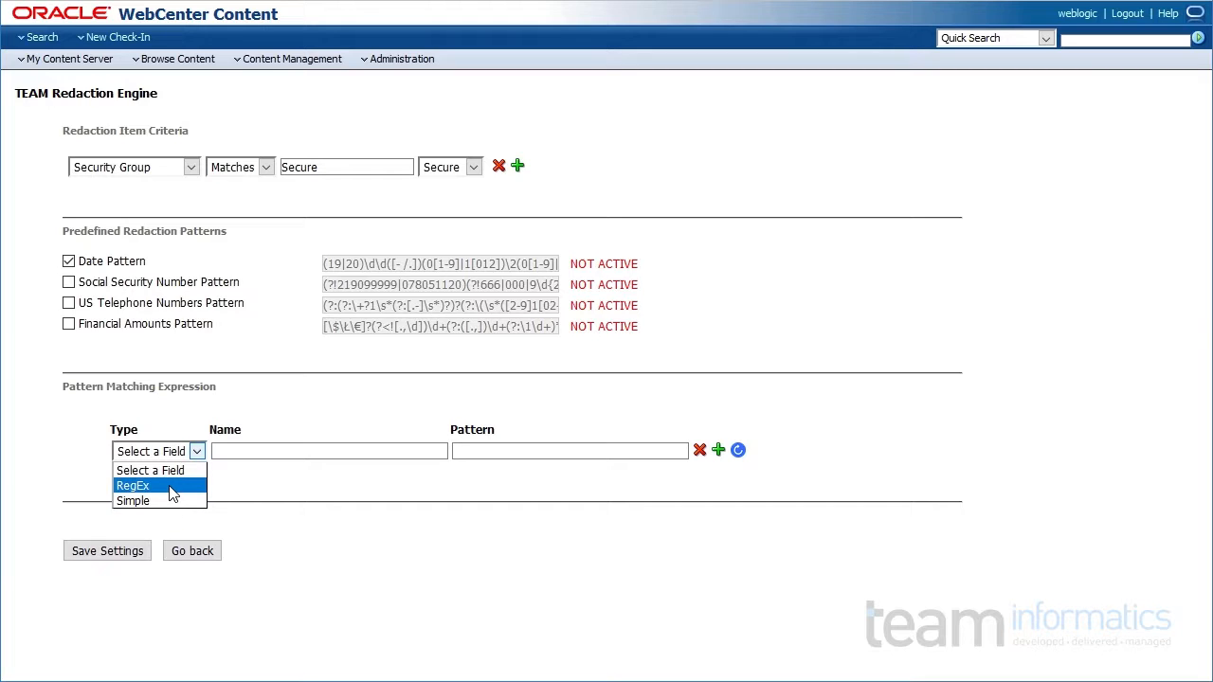
{"action": "left_click", "coordinate": [173, 486]}
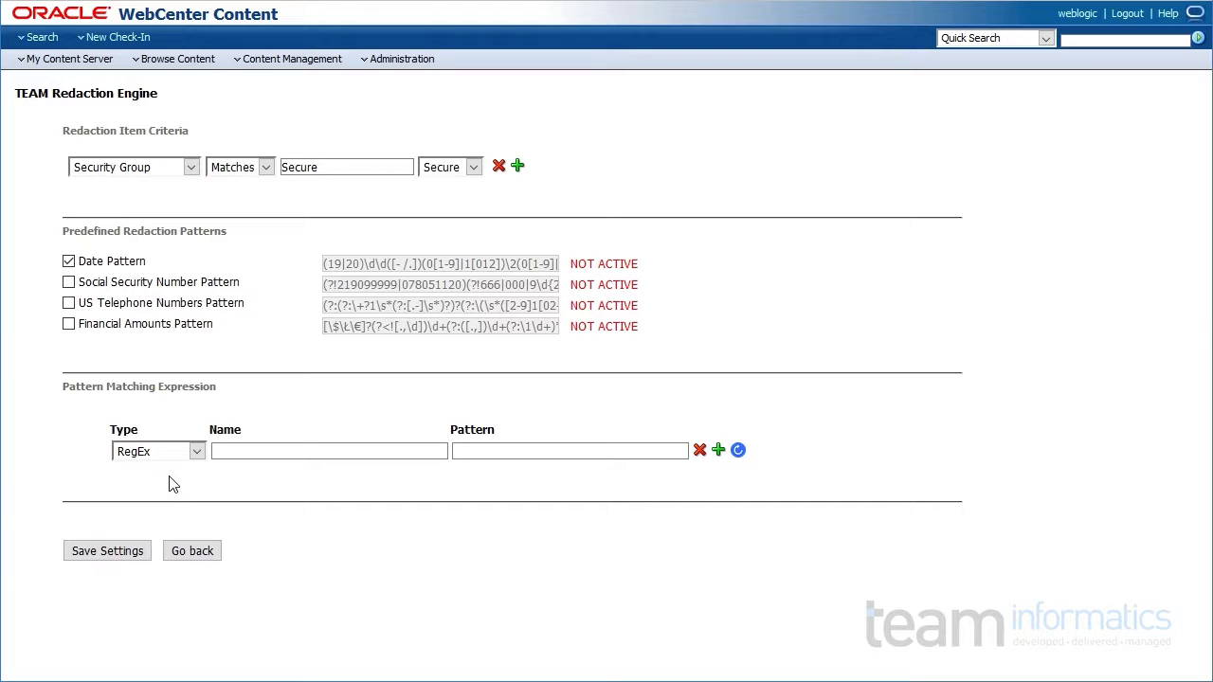
{"action": "left_click", "coordinate": [217, 450]}
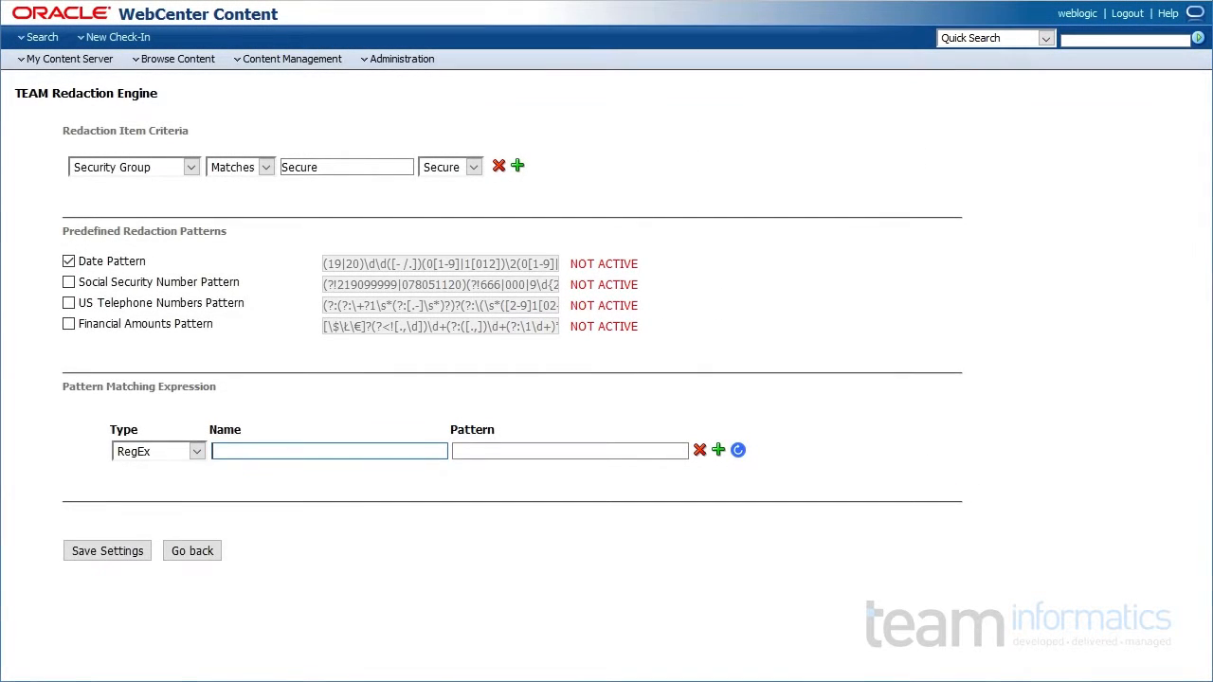
{"action": "key", "text": "BackSpace"}
{"action": "key", "text": "Tab"}
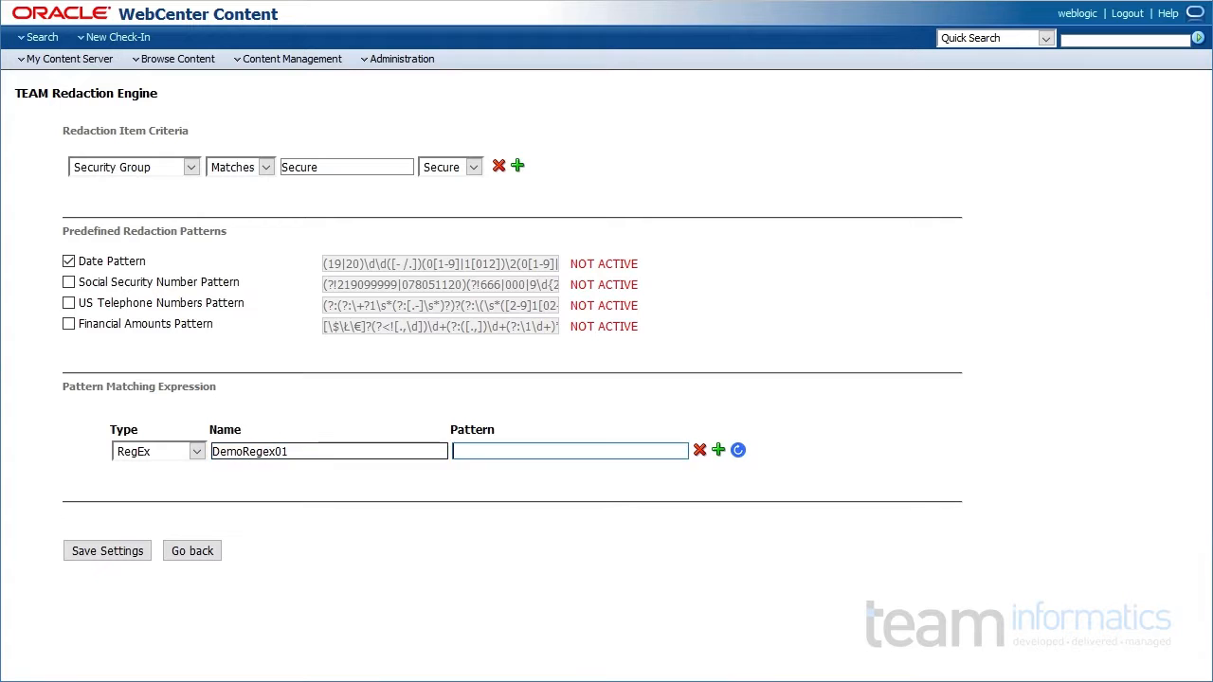
{"action": "type", "text": "\\d{5}(-|—)\\d{2}(-|—)\\d"}
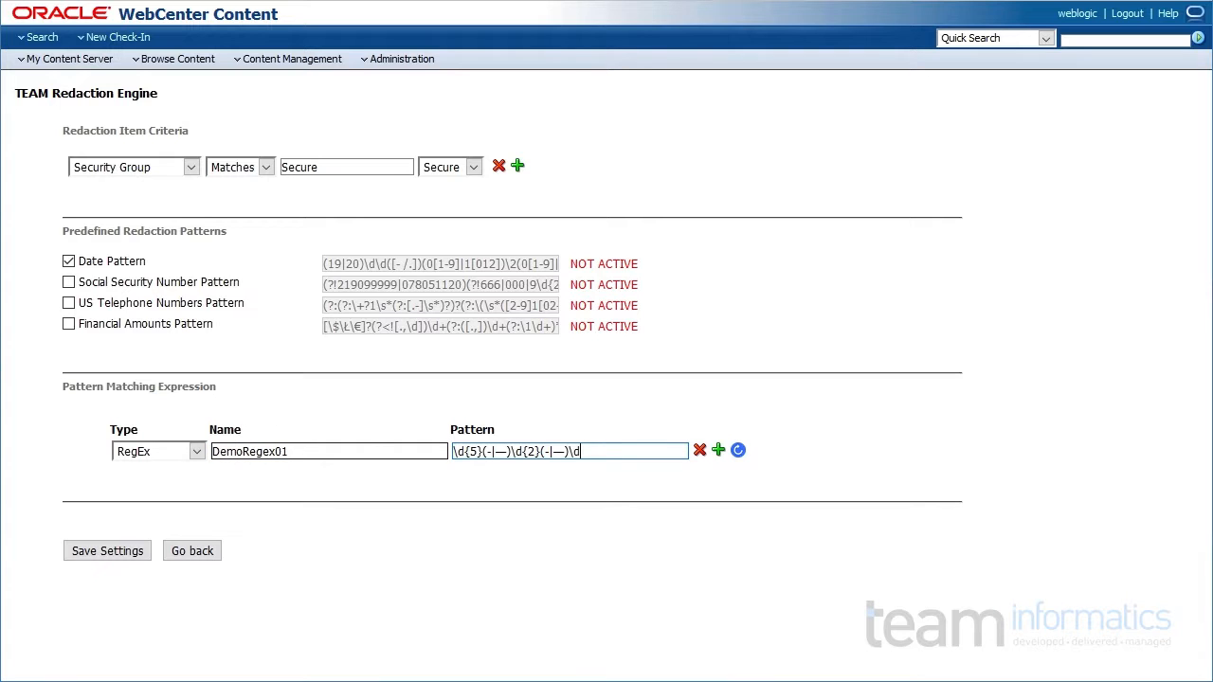
Add a second RegEx expression named DemoRegex02 with the pattern \d{4}(-|—)\d{2}(-|—)\d.
{"action": "left_click", "coordinate": [718, 451]}
{"action": "left_click", "coordinate": [159, 480]}
{"action": "left_click", "coordinate": [142, 507]}
{"action": "left_click", "coordinate": [225, 479]}
{"action": "type", "text": "DemoRege"}
{"action": "key", "text": "Tab"}
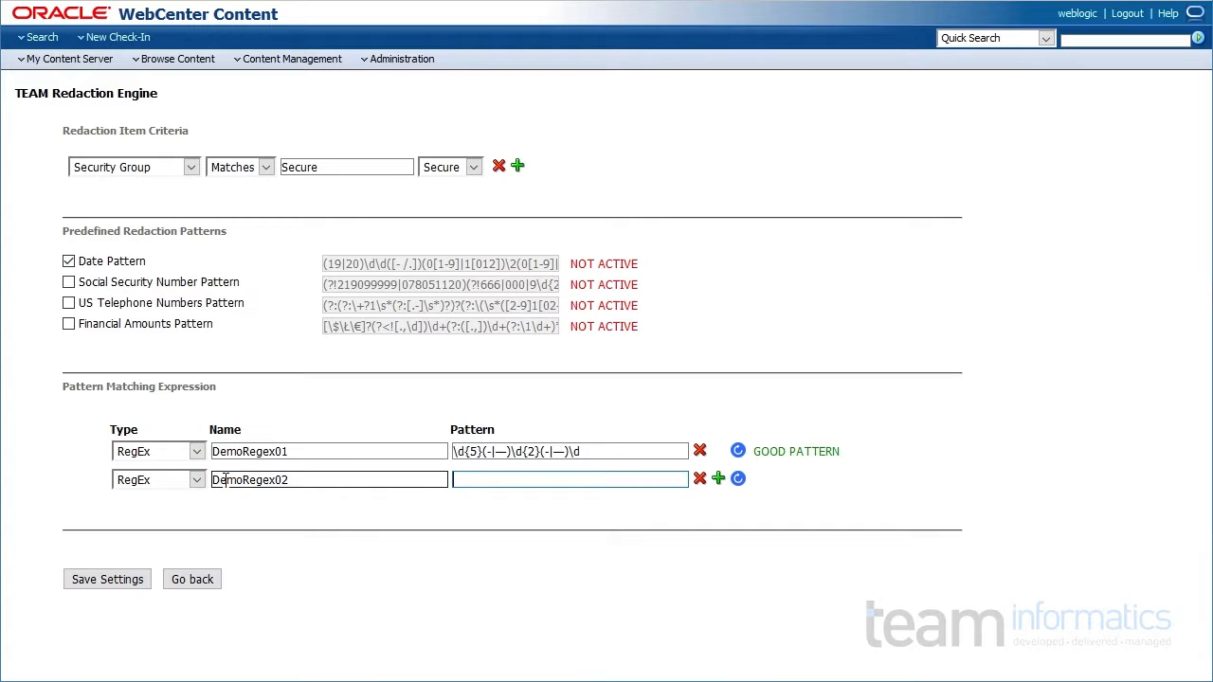
{"action": "type", "text": "\\d{5}(-|—)\\d{2}(-|—)\\d"}
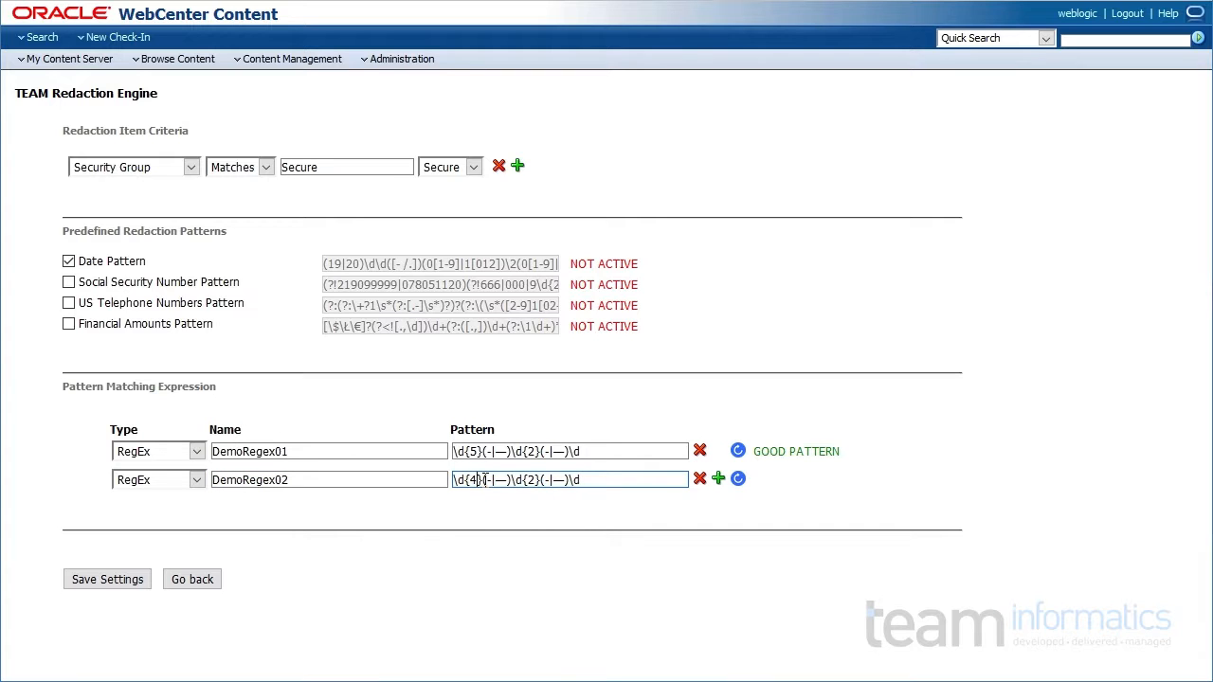
Add a Simple expression named SimpleRegex01 with the pattern ###(-|—)##(-|—)#### and validate it.
{"action": "left_click", "coordinate": [718, 479]}
{"action": "left_click", "coordinate": [159, 508]}
{"action": "left_click", "coordinate": [133, 555]}
{"action": "left_click", "coordinate": [241, 508]}
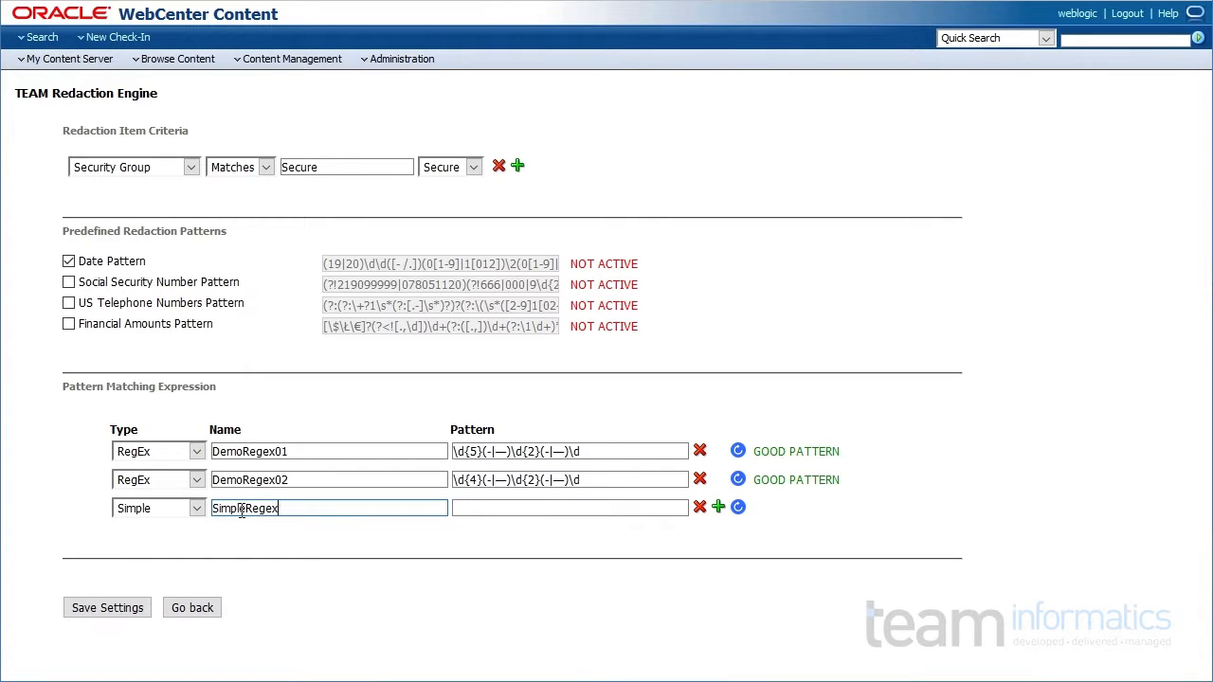
{"action": "type", "text": "SimpleRegex01"}
{"action": "key", "text": "Tab"}
{"action": "type", "text": "###(-|—)##(-|—)####"}
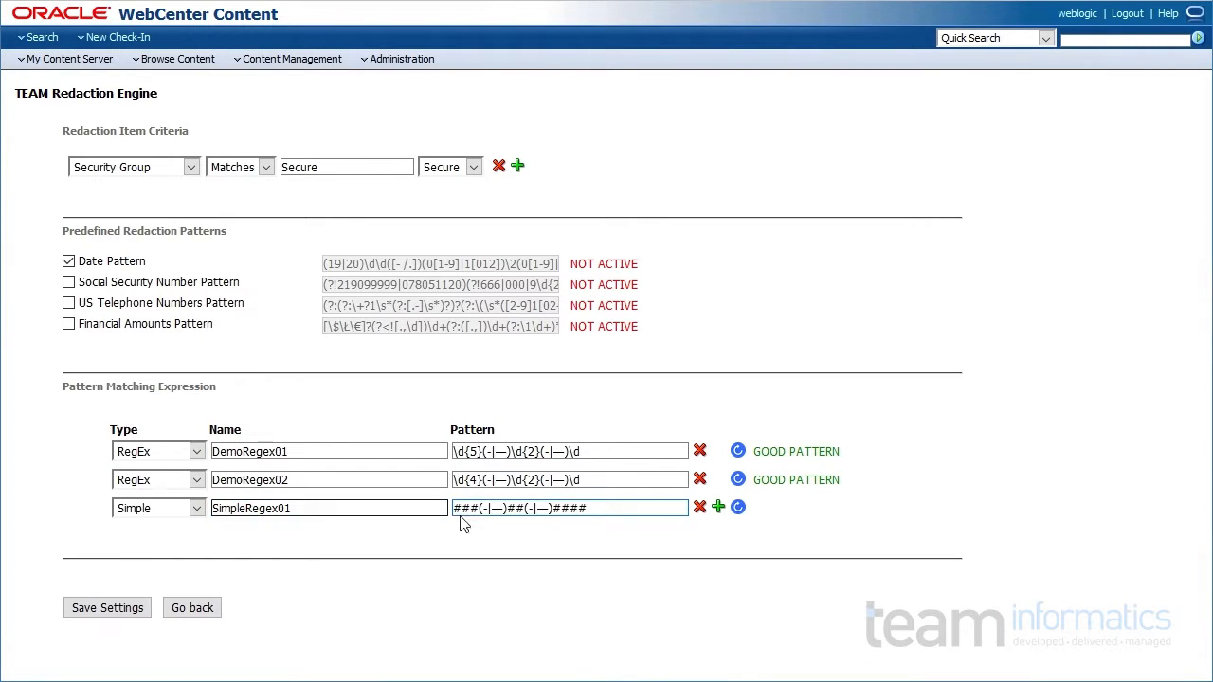
{"action": "left_click", "coordinate": [738, 508]}
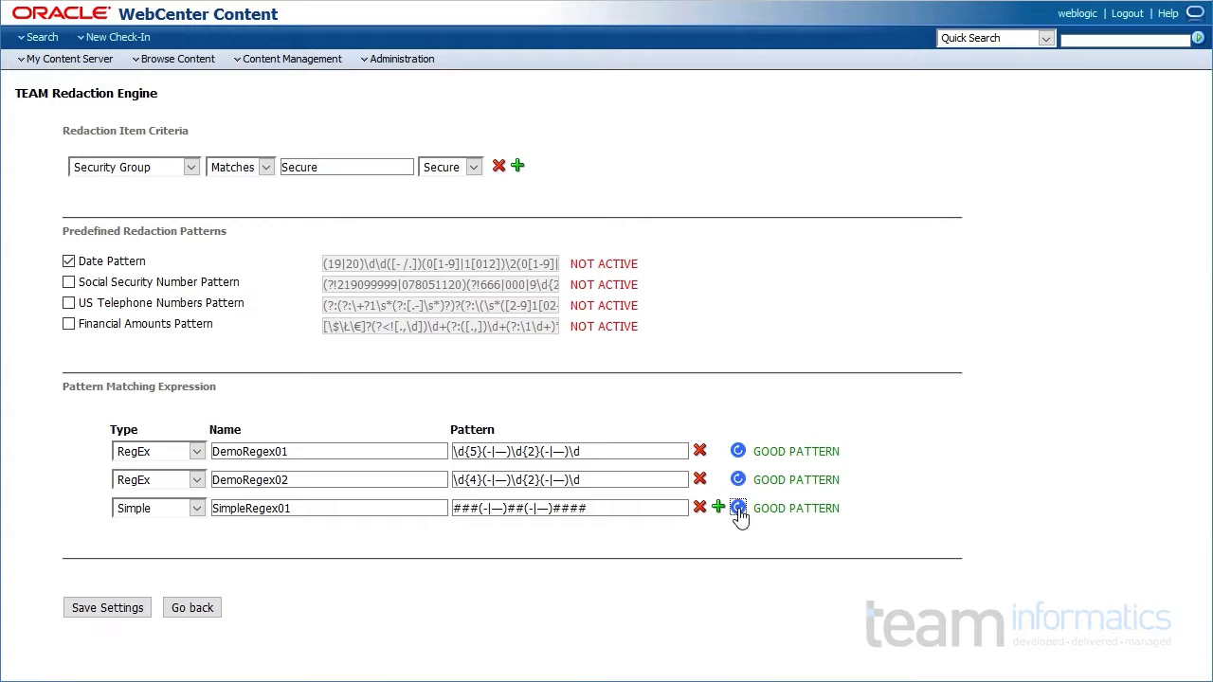
Remove the final d from the DemoRegex02 pattern and revalidate that expression.
{"action": "left_click", "coordinate": [673, 480]}
{"action": "key", "text": "BackSpace"}
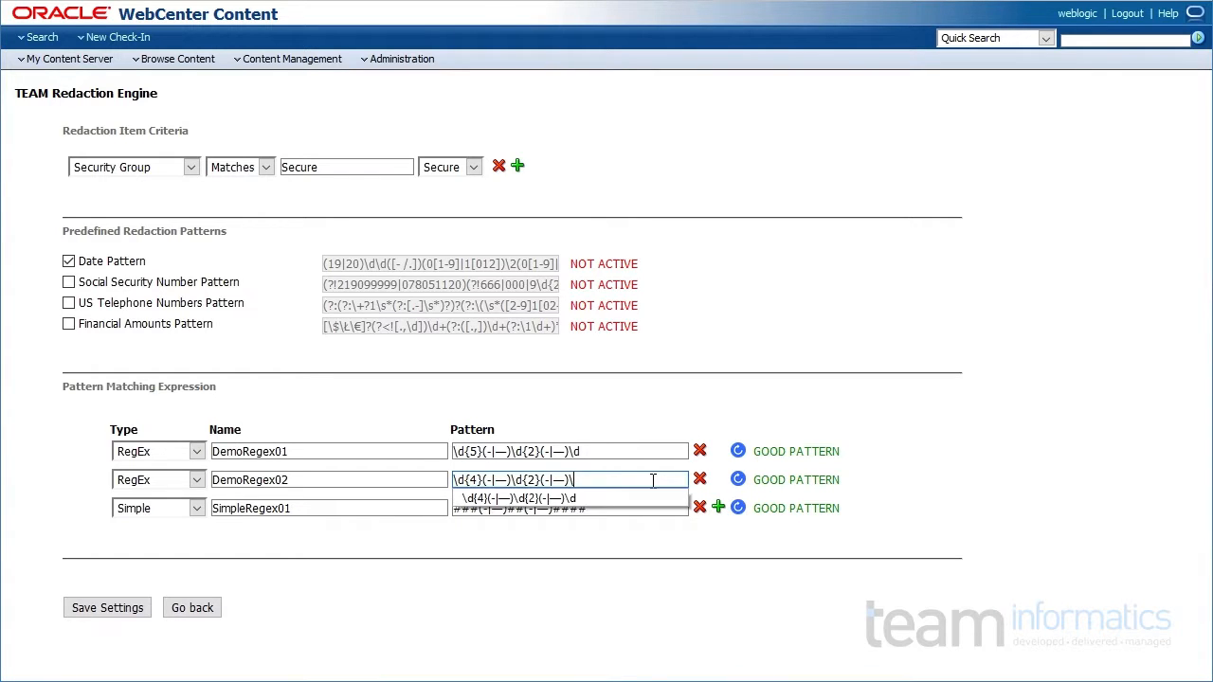
{"action": "left_click", "coordinate": [740, 479]}
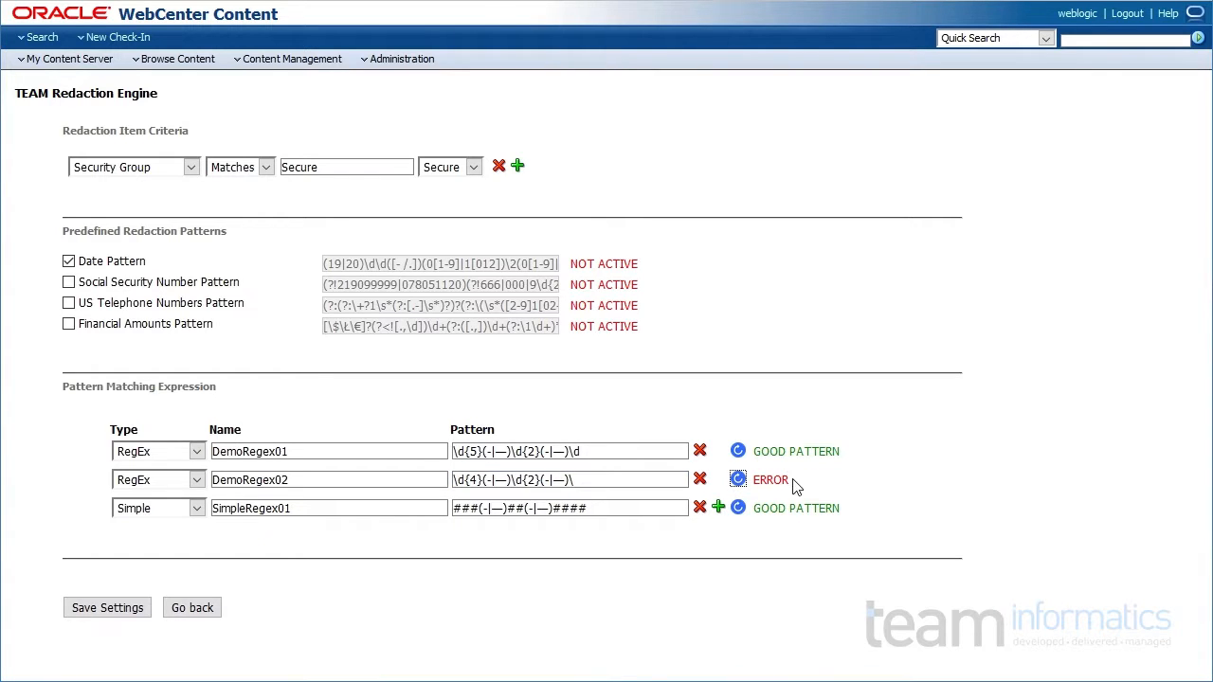
Restore the final d in the DemoRegex02 pattern, revalidate it and save the redaction set's settings.
{"action": "left_click", "coordinate": [642, 480]}
{"action": "type", "text": "d"}
{"action": "left_click", "coordinate": [738, 479]}
{"action": "left_click", "coordinate": [89, 608]}
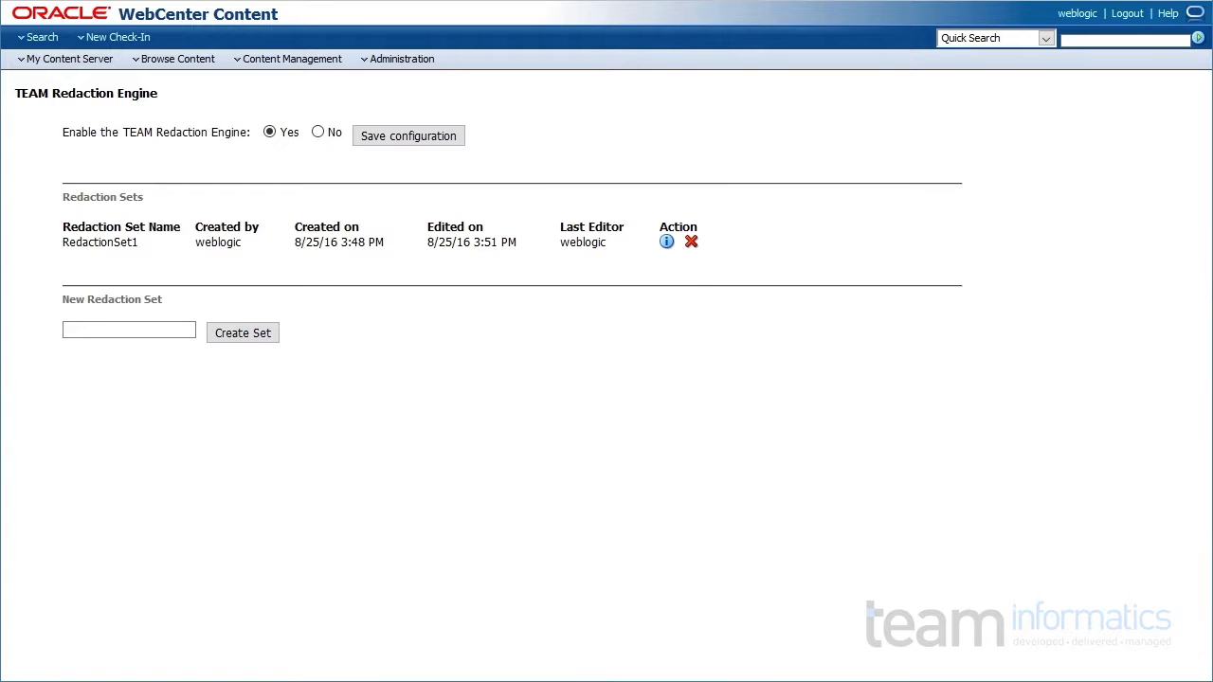
Switch to File Explorer, open MDSFullText.pdf from C:\Samples\TRE and examine the Bronze Powder numbers in Section Three.
{"action": "key", "text": "alt+Tab"}
{"action": "left_click", "coordinate": [388, 323]}
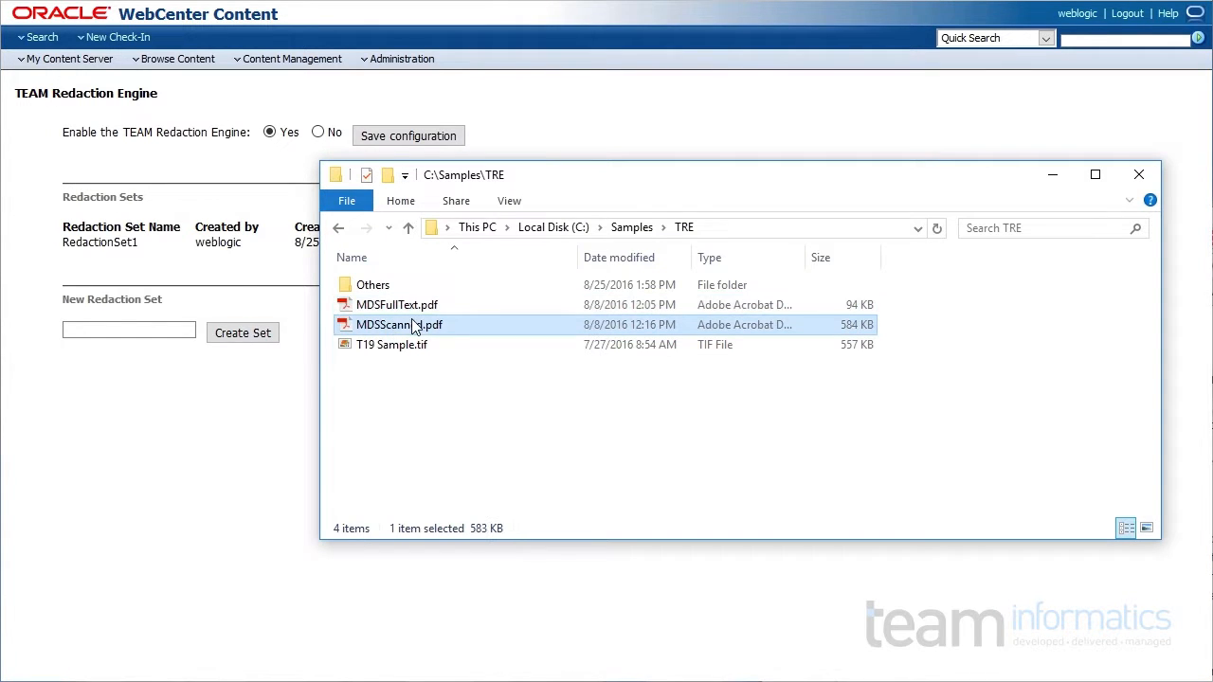
{"action": "double_click", "coordinate": [383, 305]}
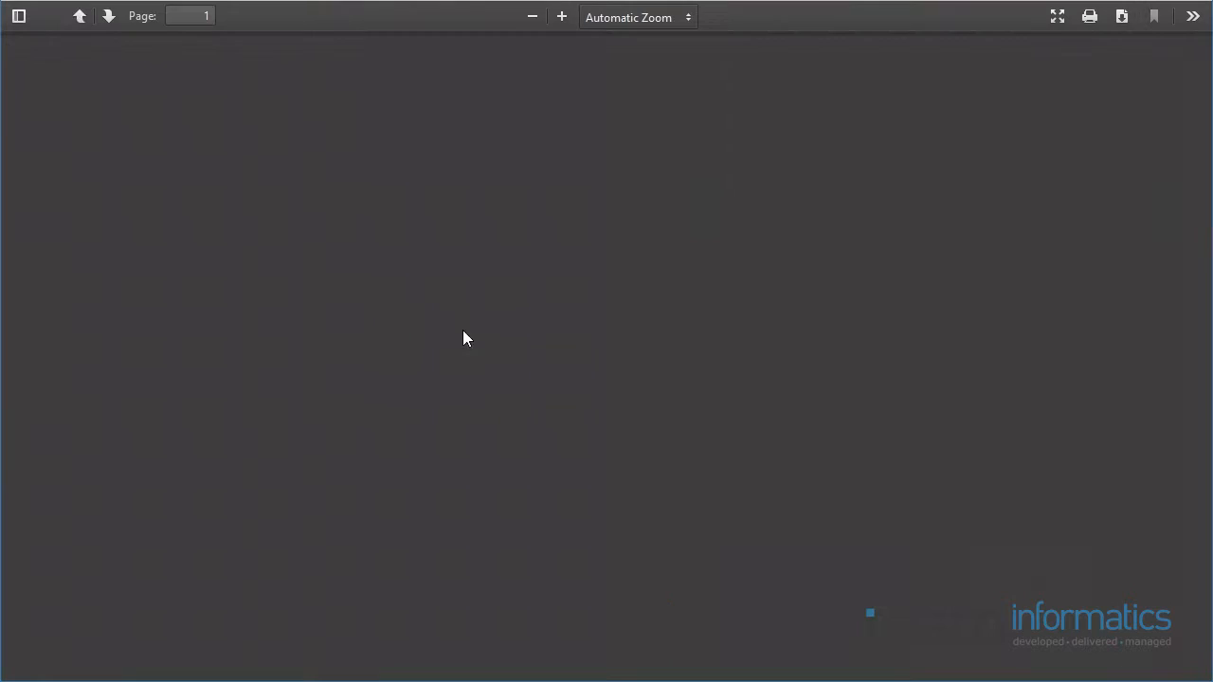
{"action": "scroll", "coordinate": [680, 417], "scroll_direction": "down", "scroll_amount": 2}
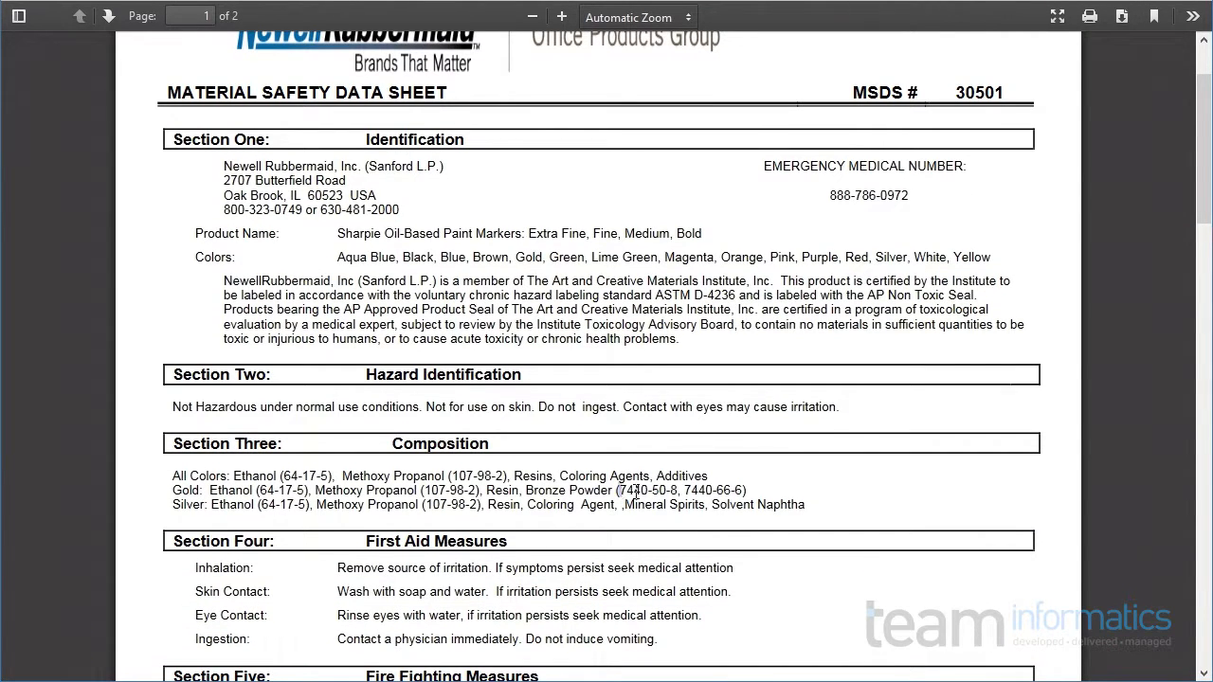
{"action": "left_click_drag", "start_coordinate": [621, 490], "coordinate": [739, 489]}
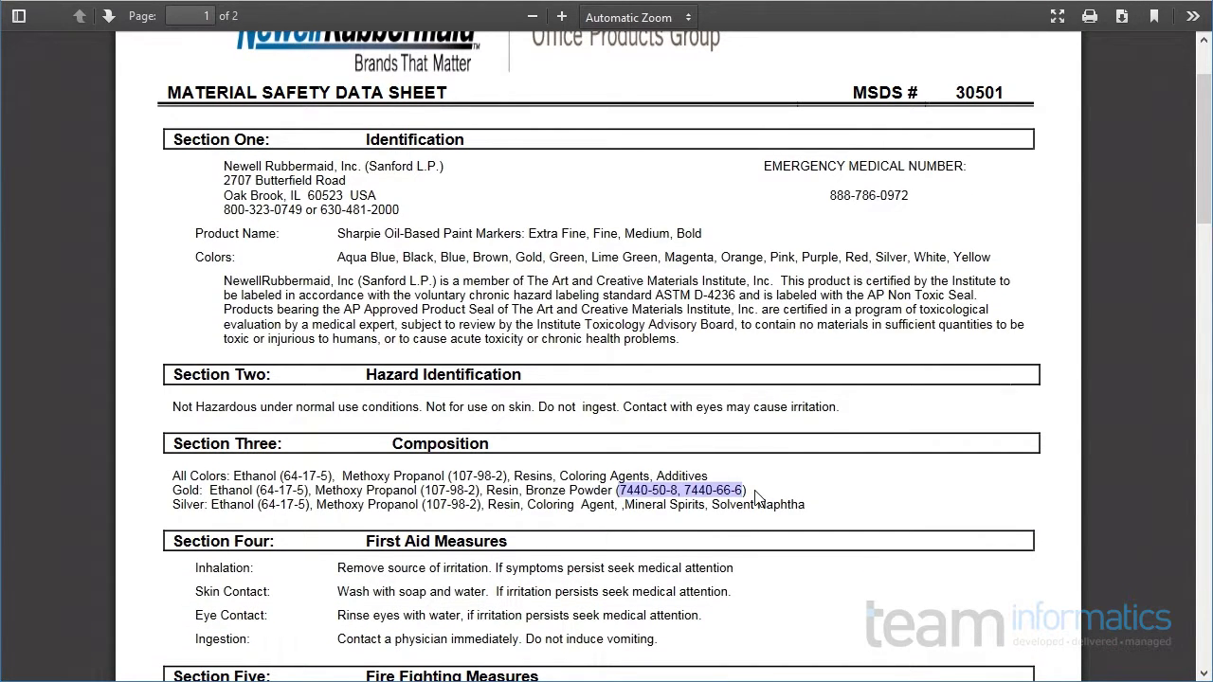
{"action": "left_click", "coordinate": [756, 497]}
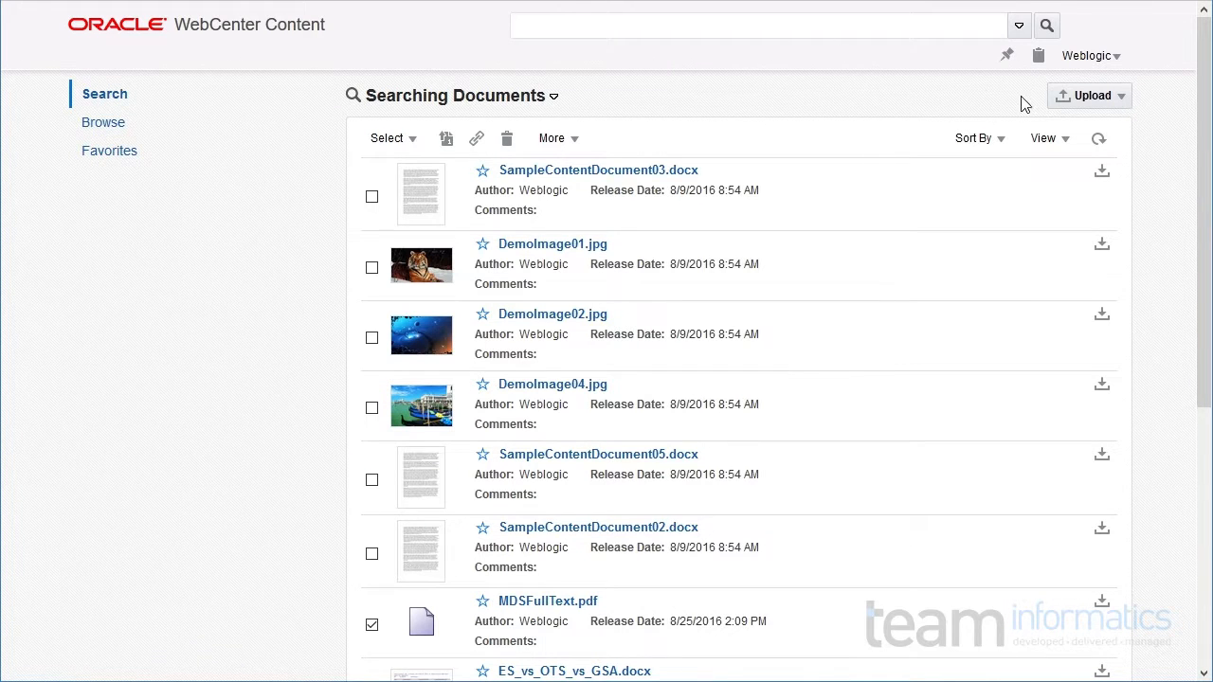
Upload MDSFullText.pdf to WebCenter Content using the Redaction Engine profile.
{"action": "left_click", "coordinate": [1090, 96]}
{"action": "left_click", "coordinate": [1096, 155]}
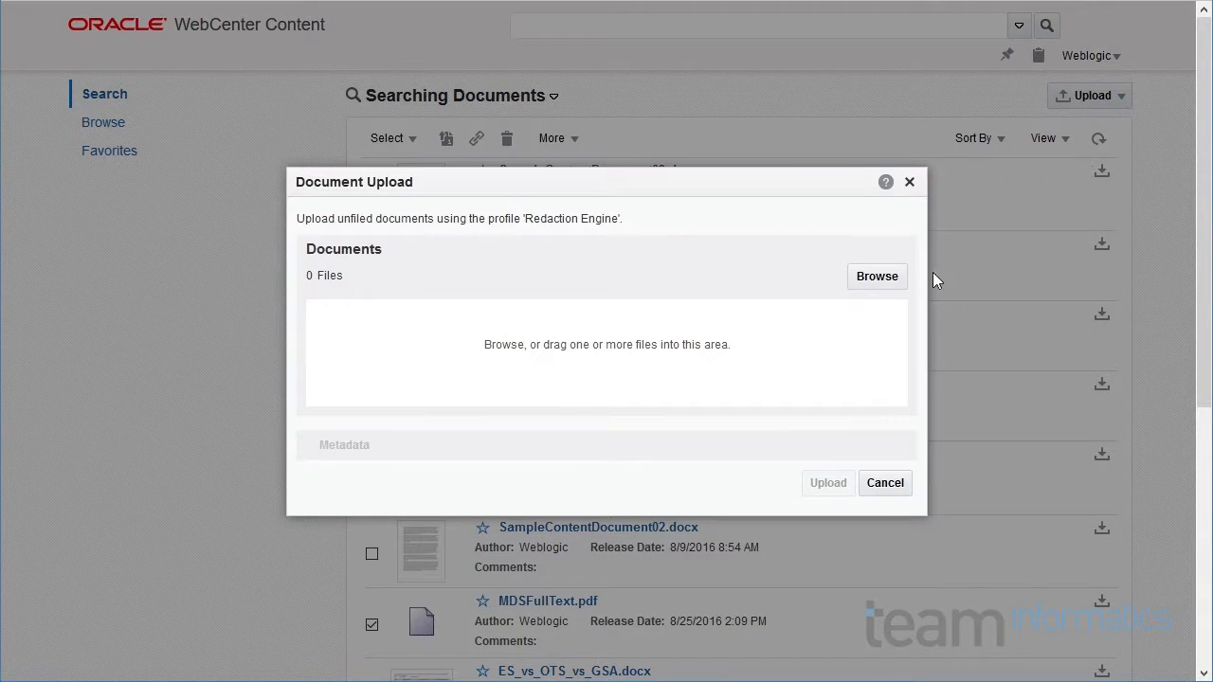
{"action": "left_click", "coordinate": [880, 277]}
{"action": "left_click", "coordinate": [364, 133]}
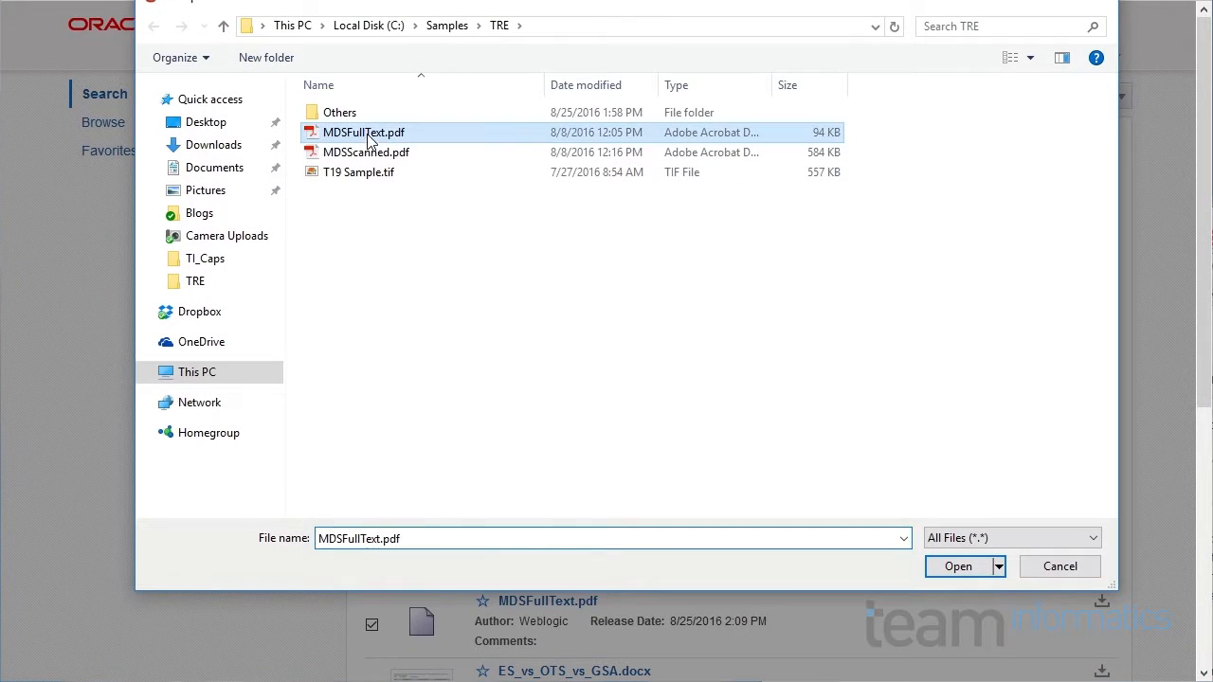
{"action": "left_click", "coordinate": [977, 566]}
{"action": "left_click", "coordinate": [827, 488]}
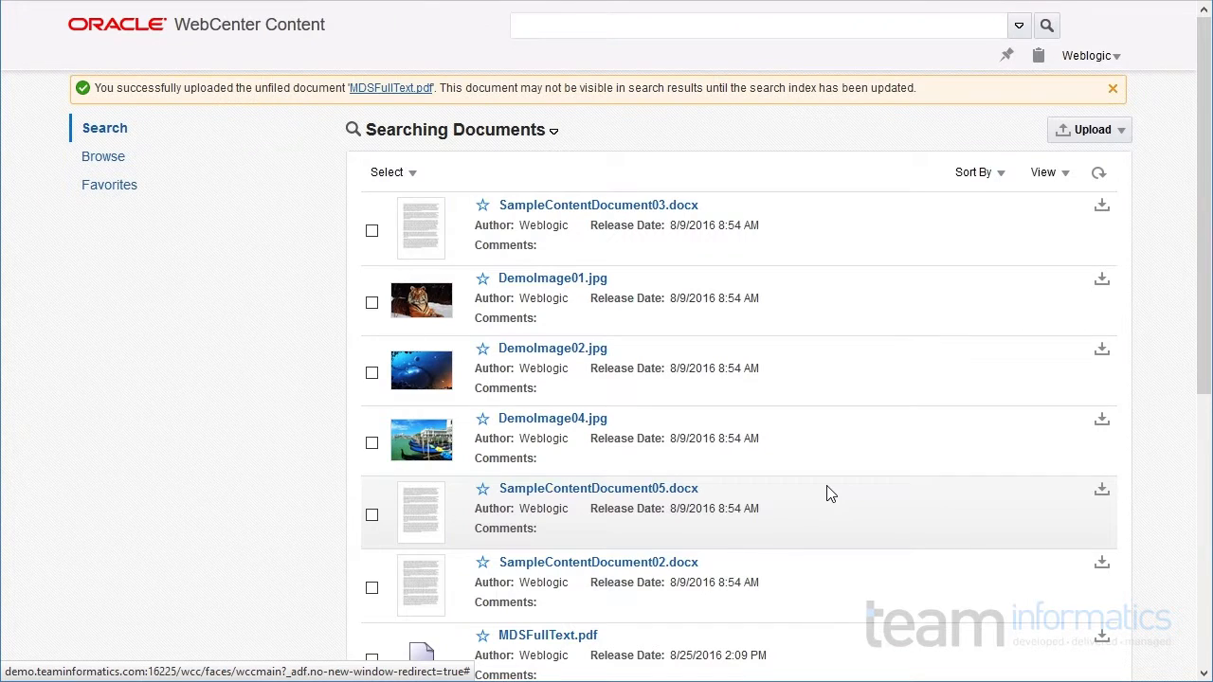
Open the uploaded MDSFullText.pdf's Redacted pdf rendition and check the Bronze Powder numbers in Section Three.
{"action": "left_click", "coordinate": [398, 88]}
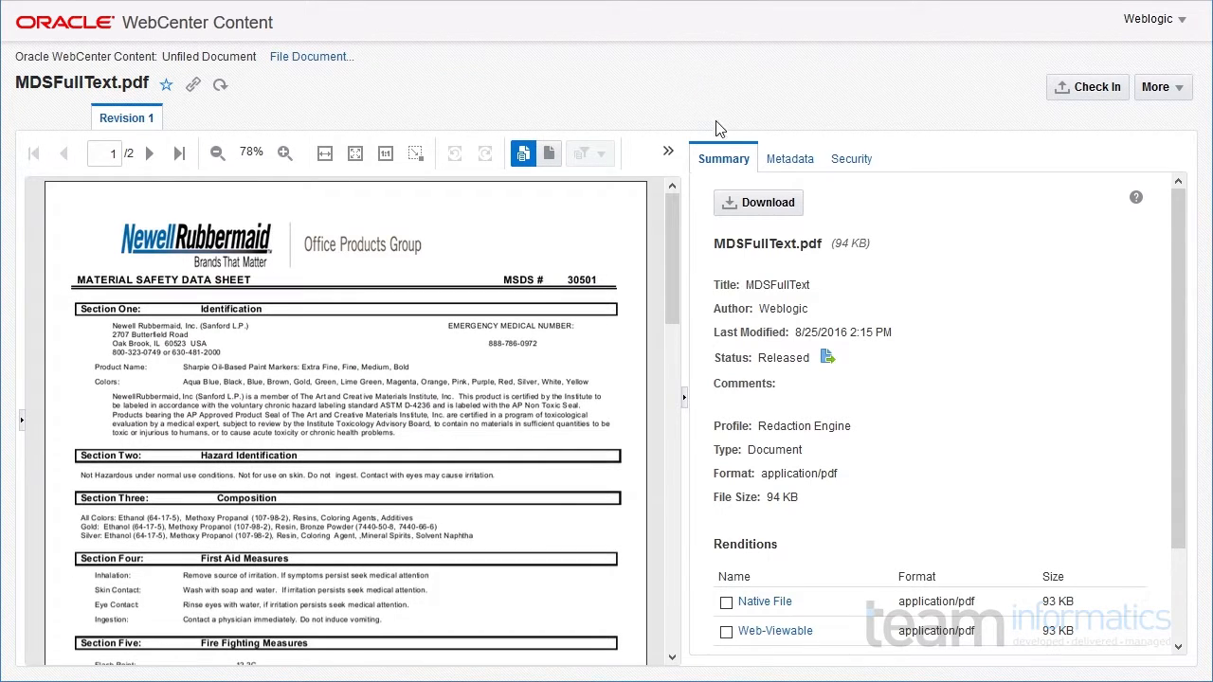
{"action": "scroll", "coordinate": [779, 262], "scroll_direction": "down", "scroll_amount": 1}
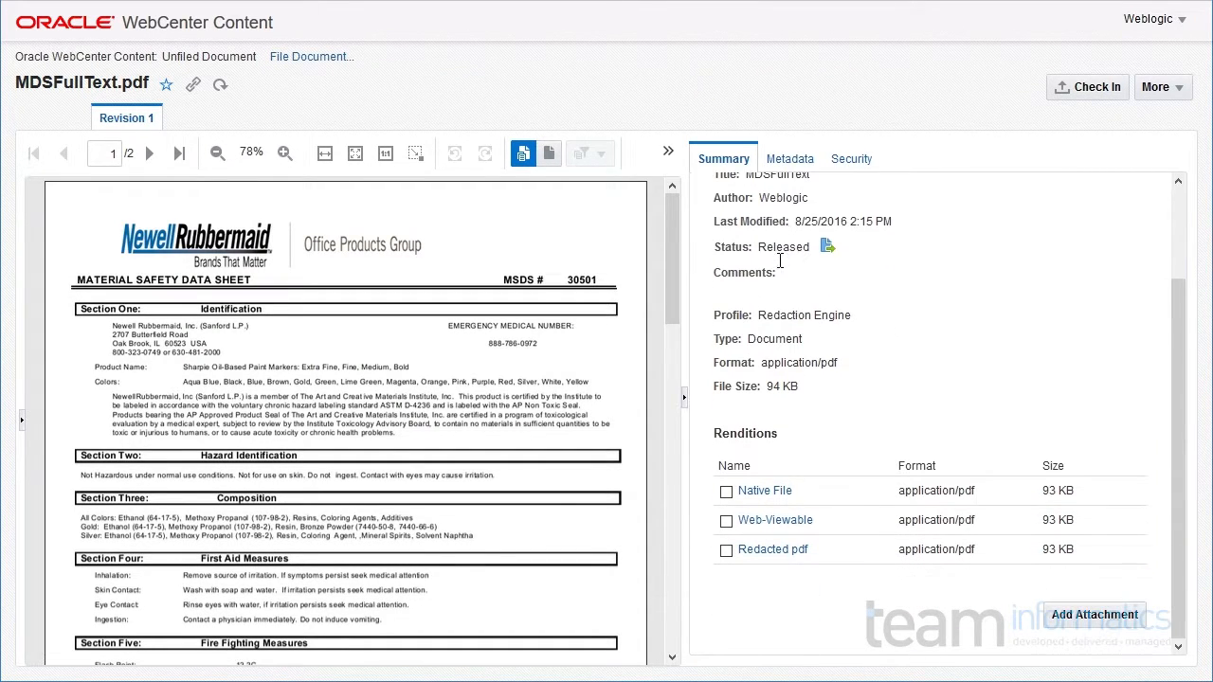
{"action": "left_click", "coordinate": [784, 552]}
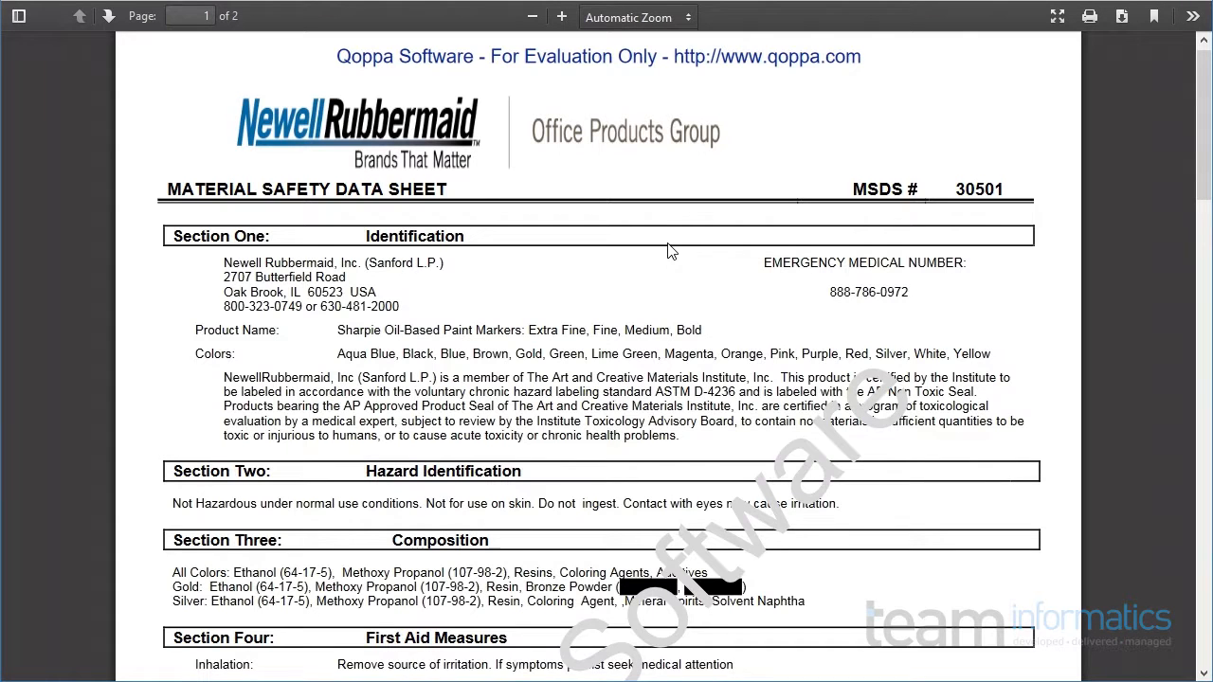
{"action": "scroll", "coordinate": [614, 435], "scroll_direction": "down", "scroll_amount": 2}
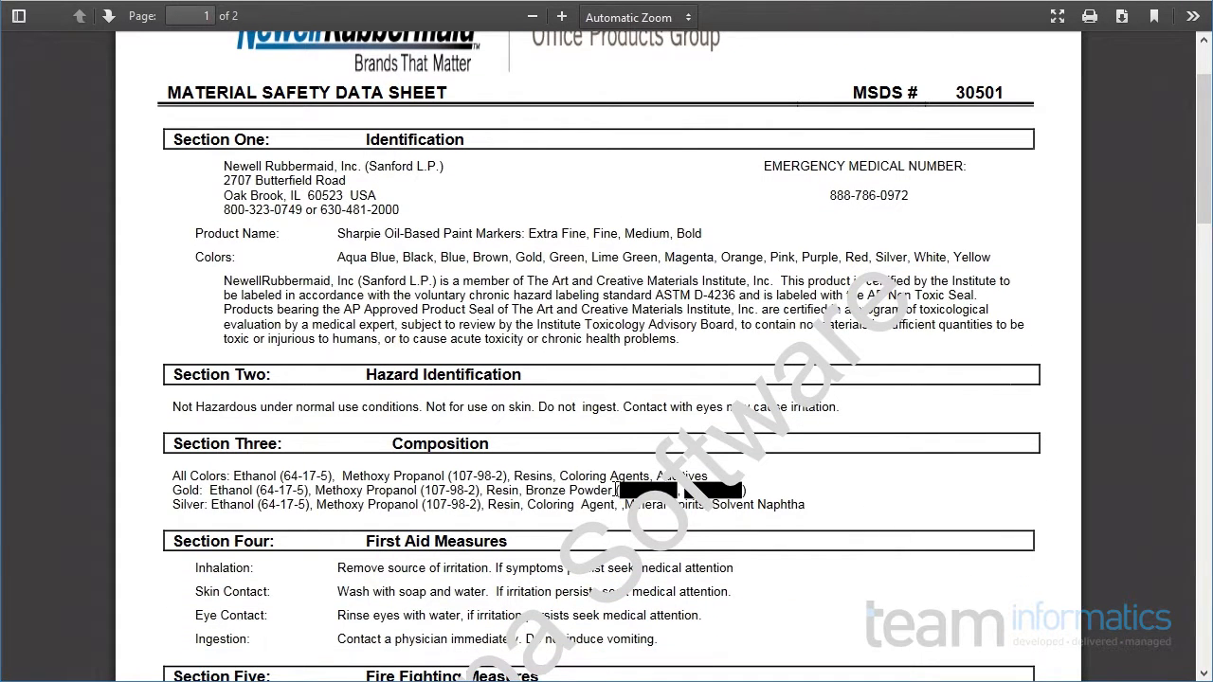
{"action": "left_click_drag", "start_coordinate": [617, 490], "coordinate": [744, 483]}
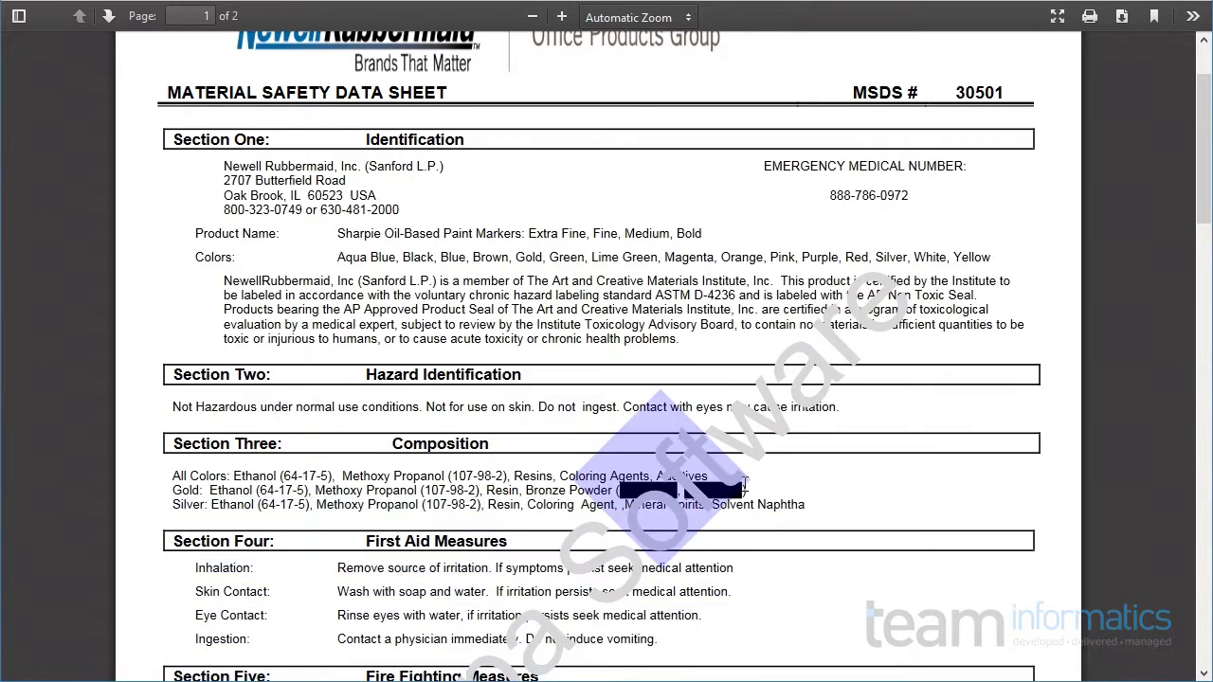
{"action": "left_click", "coordinate": [565, 471]}
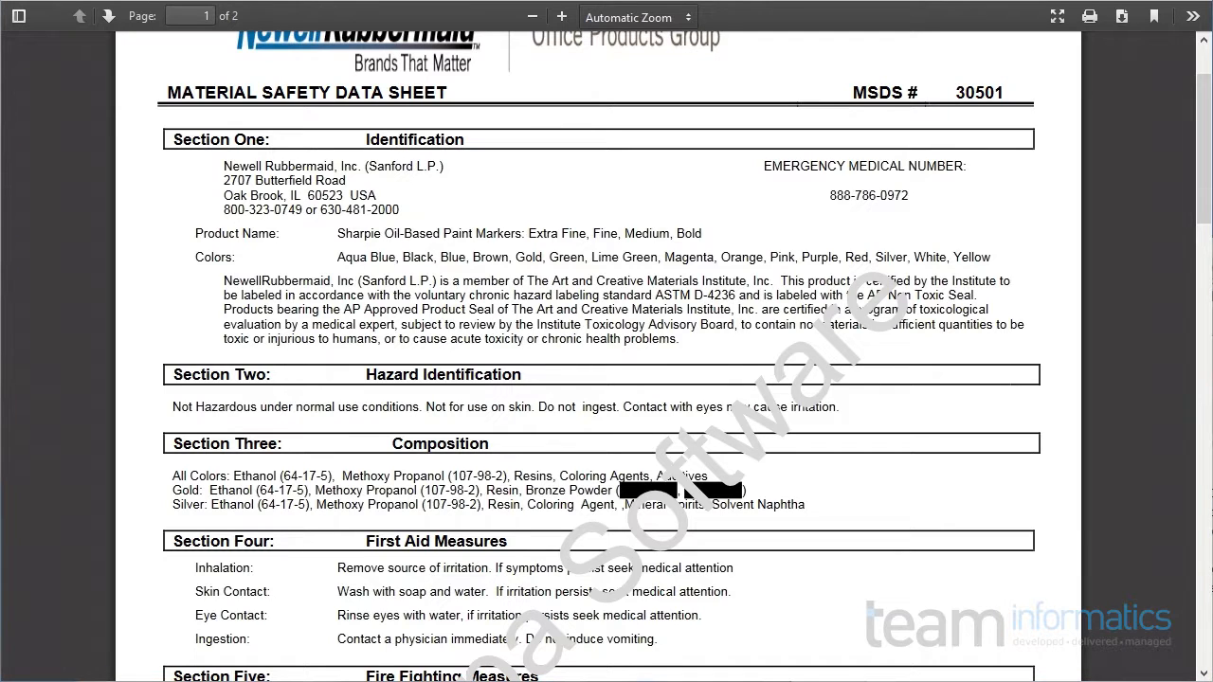
Switch to File Explorer, open MDSScanned.pdf and examine the CAS numbers in its section on composition and ingredients.
{"action": "key", "text": "alt+Tab"}
{"action": "left_click", "coordinate": [435, 338]}
{"action": "left_click", "coordinate": [412, 359]}
{"action": "double_click", "coordinate": [372, 356]}
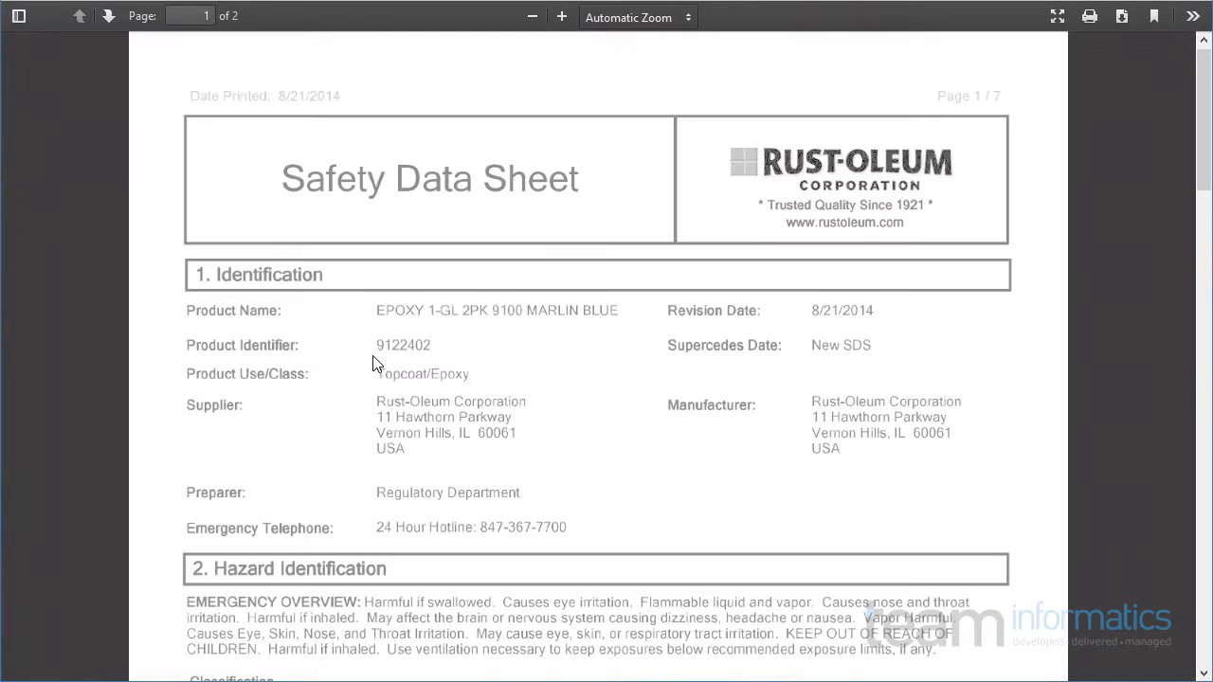
{"action": "scroll", "coordinate": [426, 408], "scroll_direction": "down", "scroll_amount": 15}
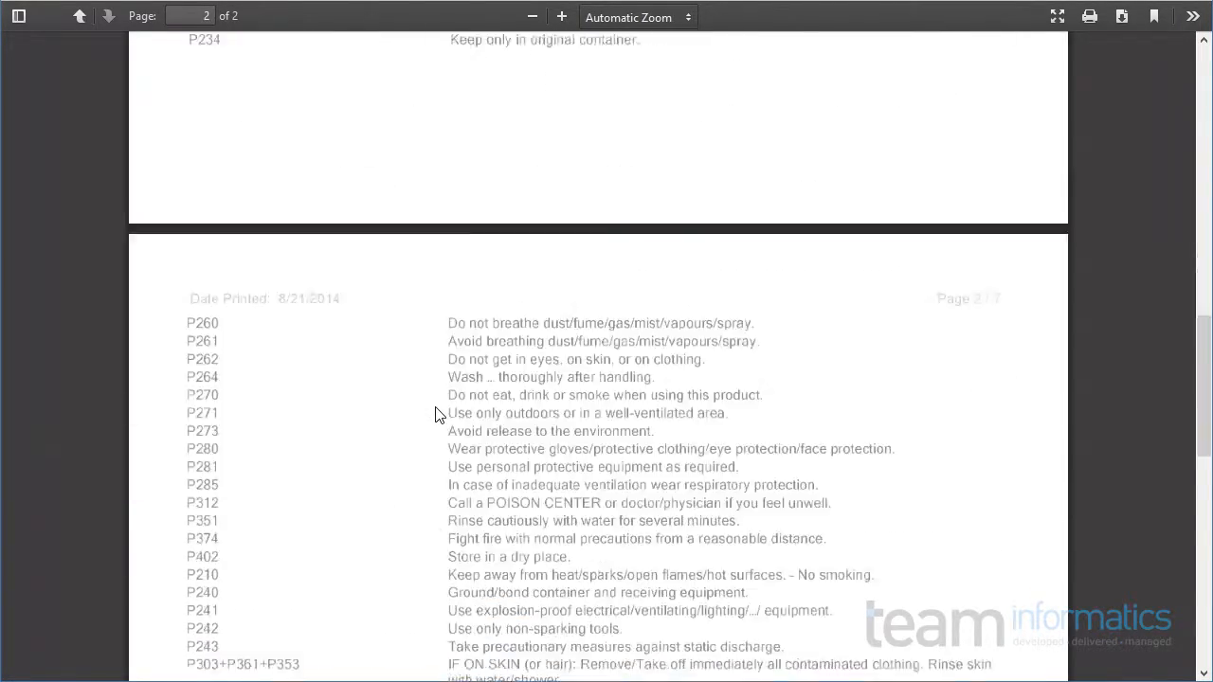
{"action": "scroll", "coordinate": [436, 413], "scroll_direction": "down", "scroll_amount": 6}
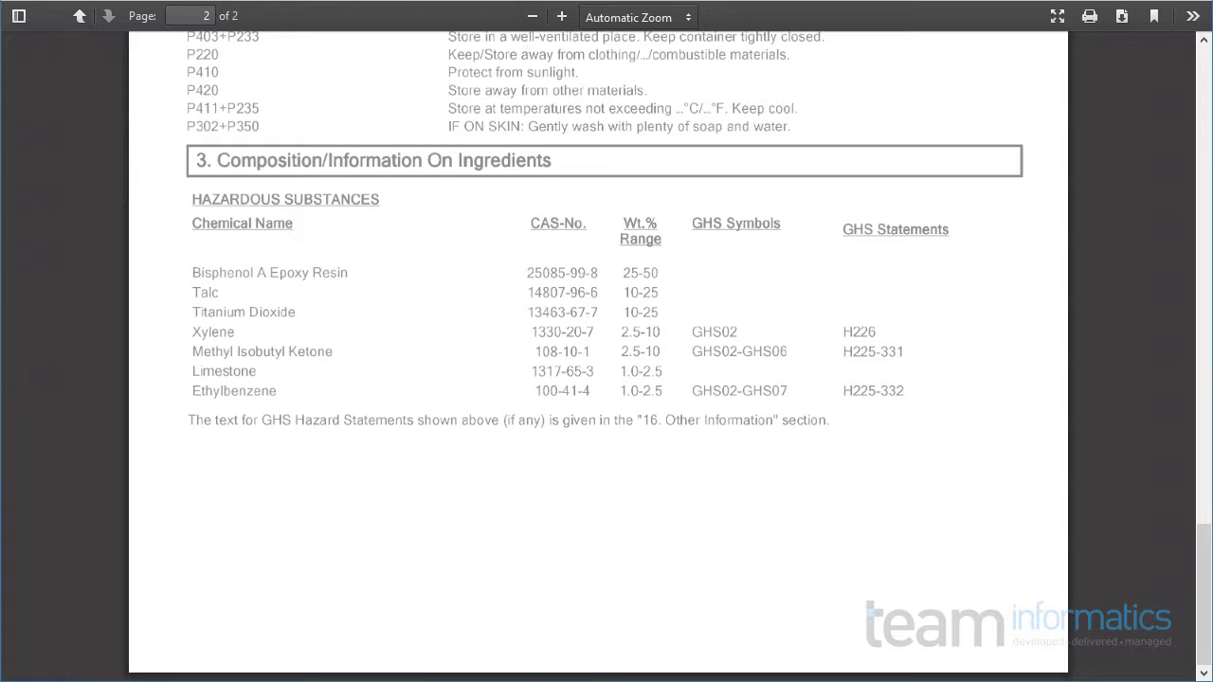
Return to WebCenter Content, start an upload with the Redaction Engine profile and add MDSScanned.pdf from C:\Samples\TRE.
{"action": "left_click", "coordinate": [564, 1]}
{"action": "left_click", "coordinate": [1116, 103]}
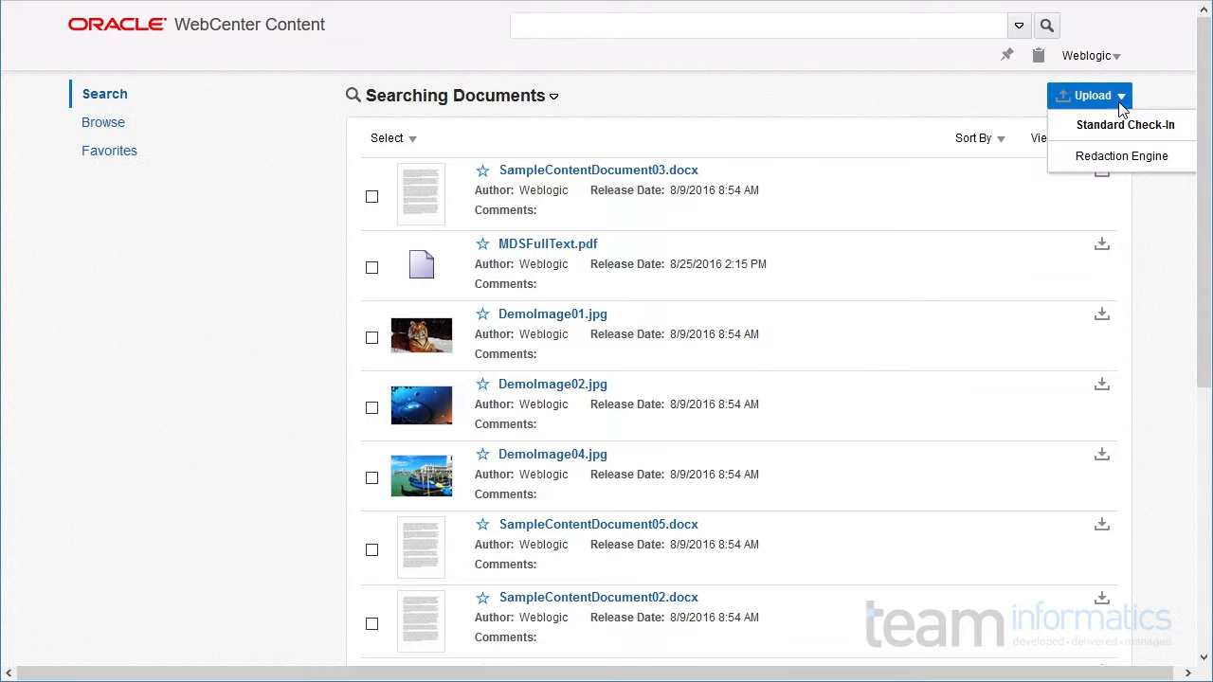
{"action": "left_click", "coordinate": [1087, 163]}
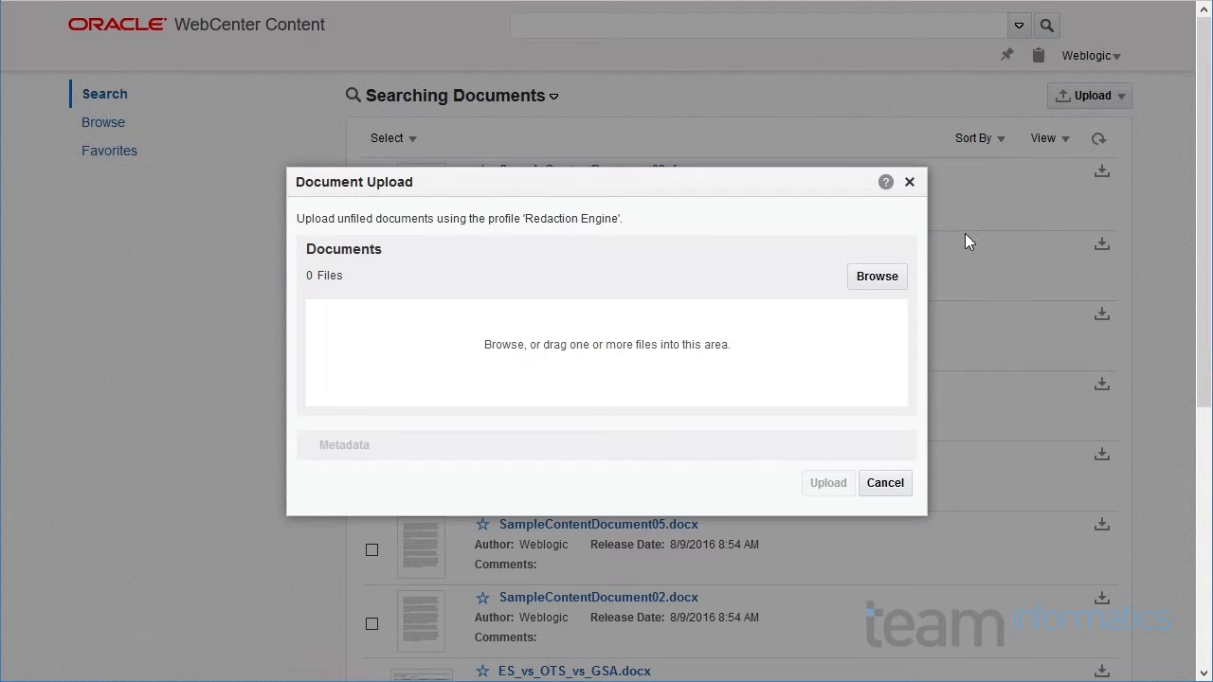
{"action": "left_click", "coordinate": [893, 275]}
{"action": "left_click", "coordinate": [348, 199]}
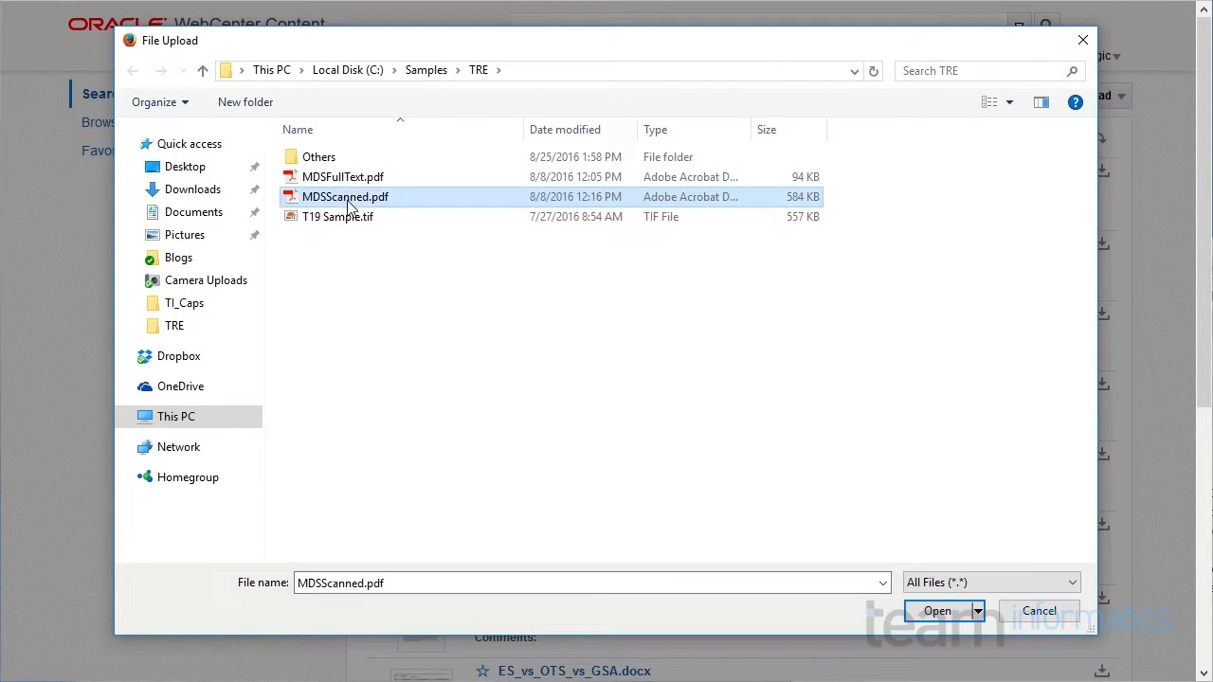
{"action": "left_click", "coordinate": [937, 610]}
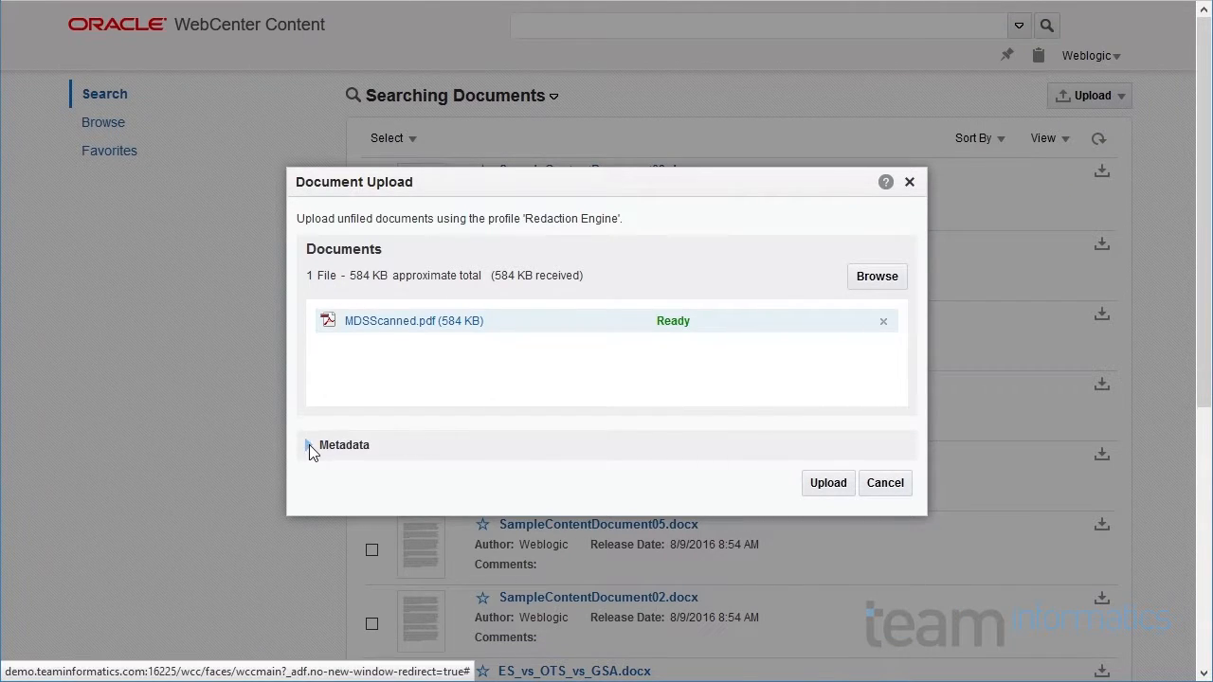
Set IsScanned to Yes in the metadata of MDSScanned.pdf and upload the document.
{"action": "left_click", "coordinate": [310, 445]}
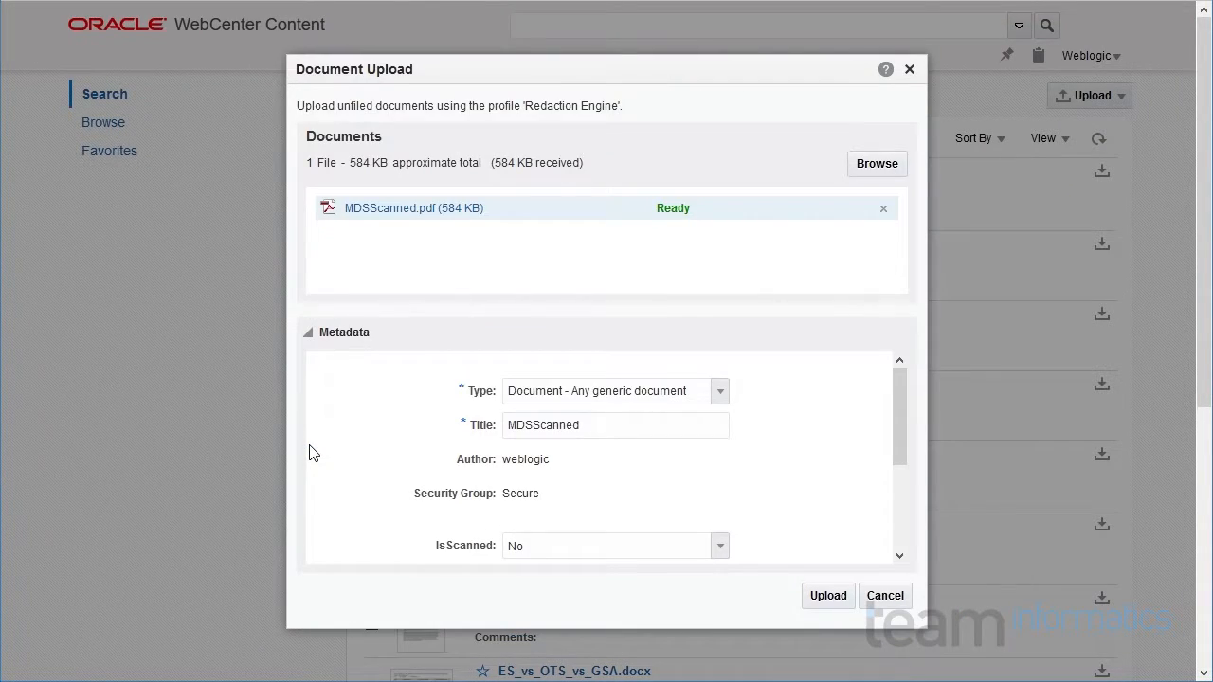
{"action": "left_click", "coordinate": [719, 549]}
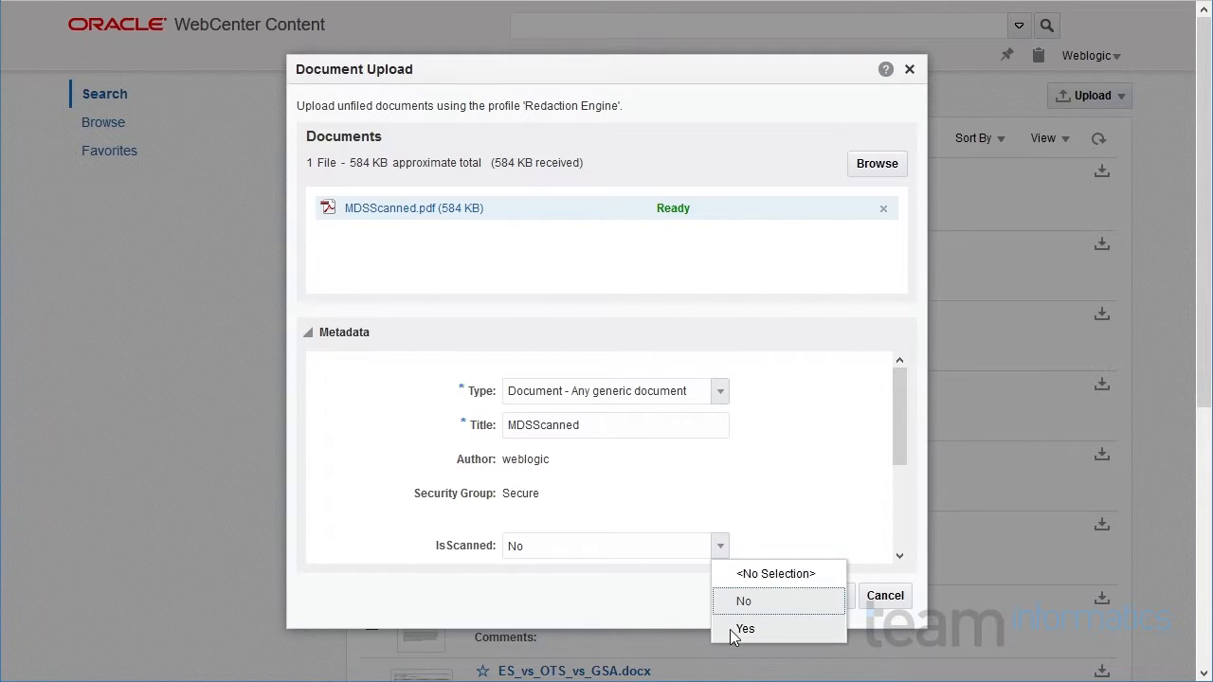
{"action": "left_click", "coordinate": [743, 629]}
{"action": "left_click", "coordinate": [822, 604]}
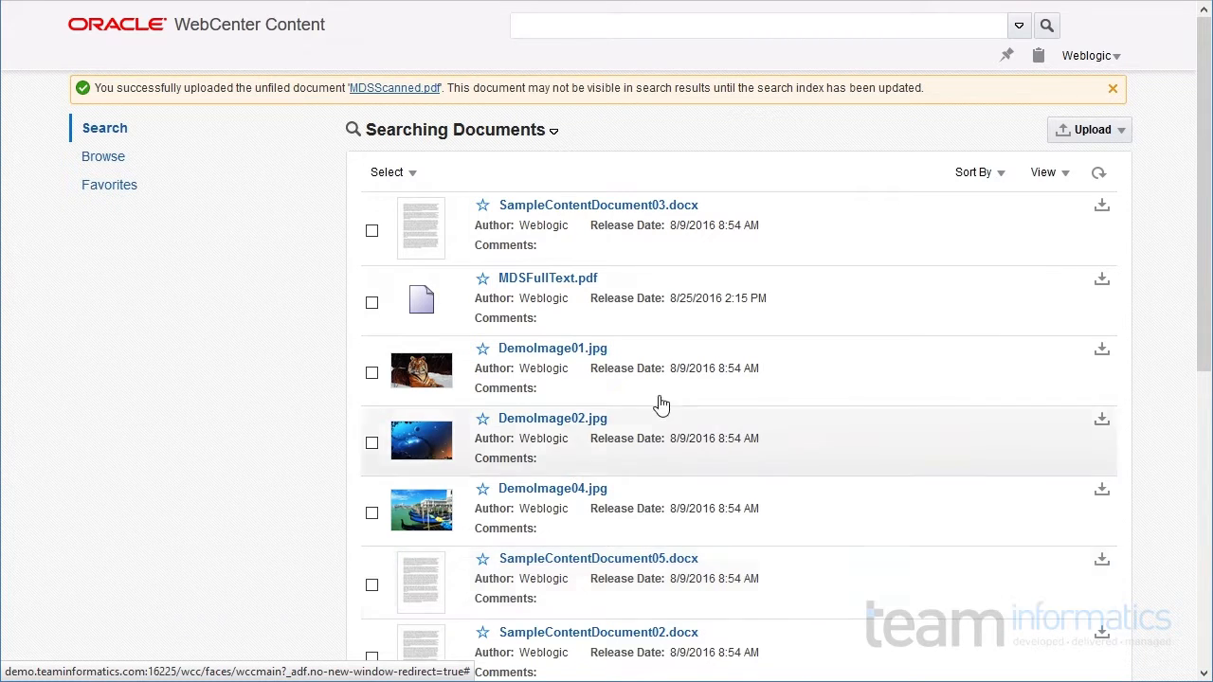
Open the uploaded MDSScanned.pdf's Redacted pdf rendition and check the CAS numbers in the section on composition and ingredients.
{"action": "left_click", "coordinate": [383, 89]}
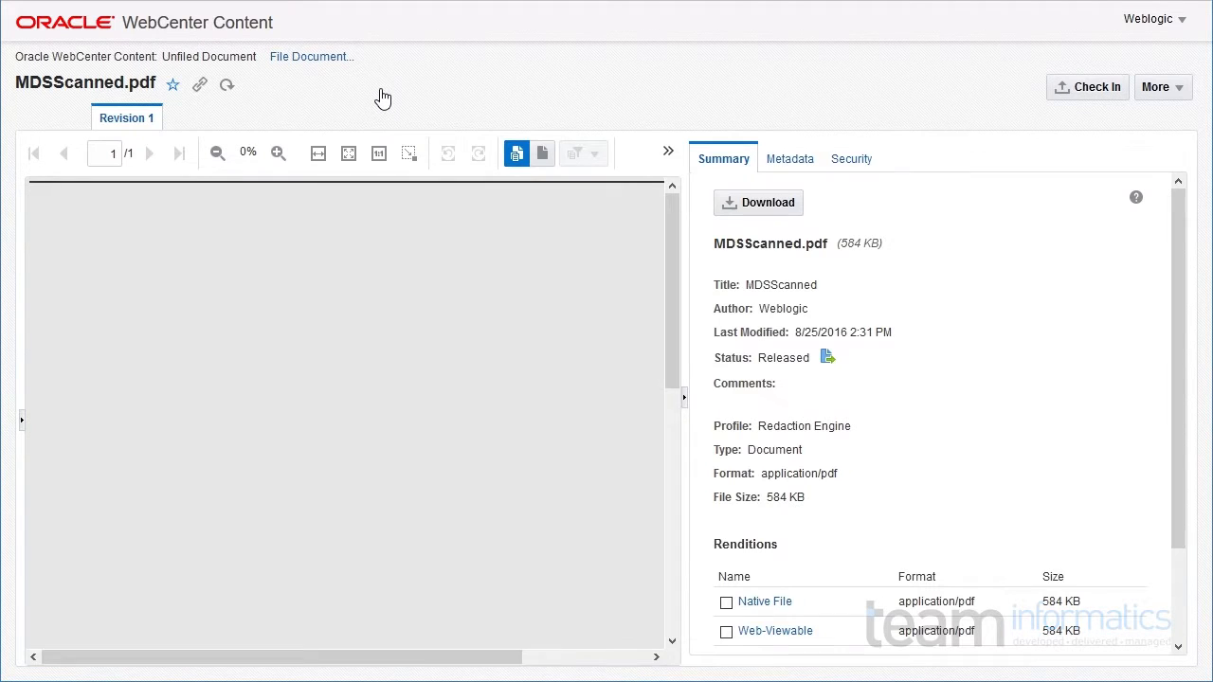
{"action": "scroll", "coordinate": [853, 374], "scroll_direction": "down", "scroll_amount": 2}
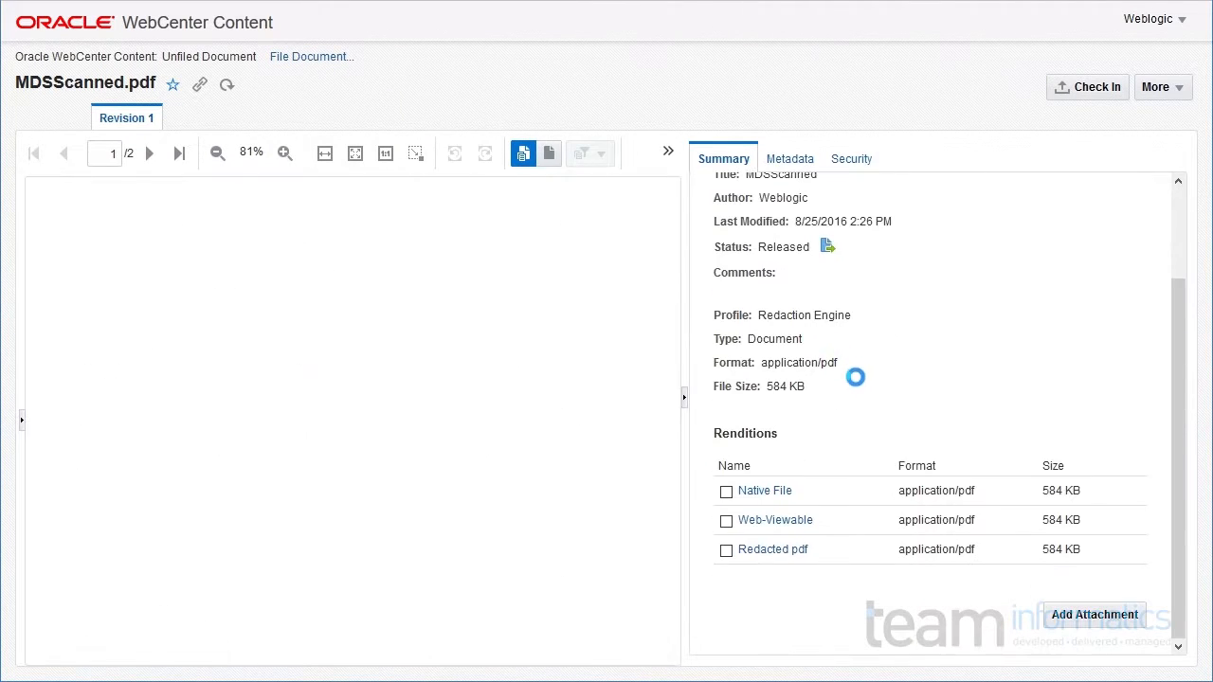
{"action": "left_click", "coordinate": [772, 551]}
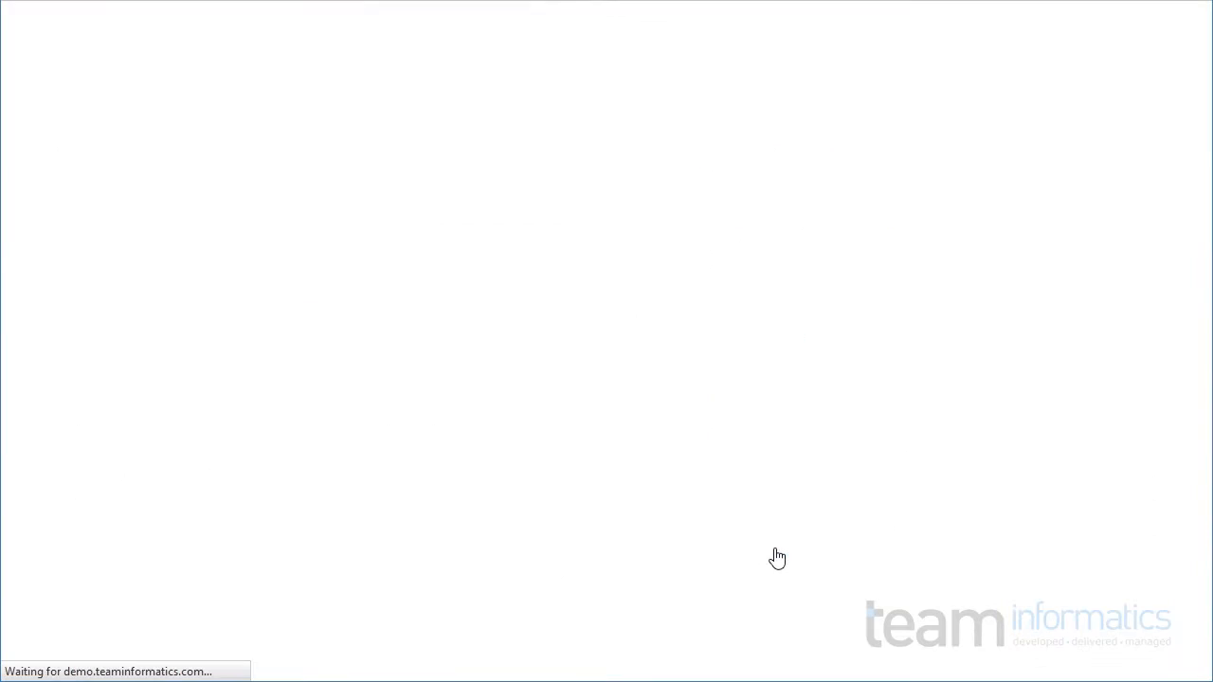
{"action": "scroll", "coordinate": [693, 326], "scroll_direction": "down", "scroll_amount": 15}
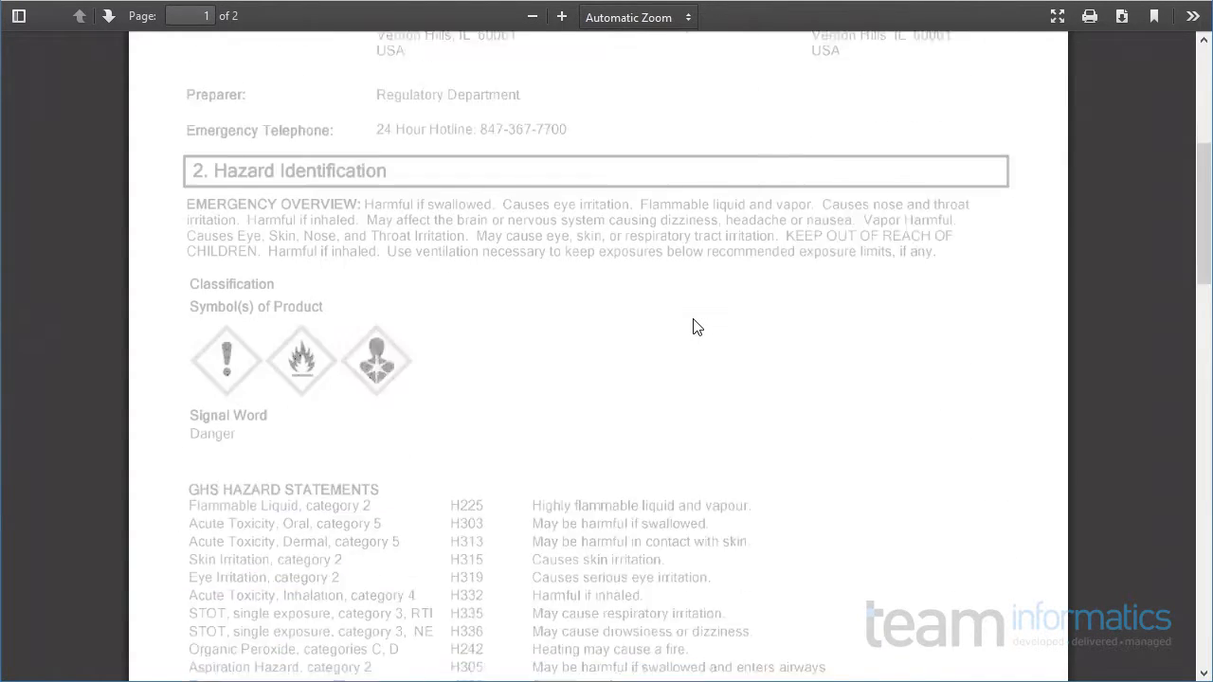
{"action": "scroll", "coordinate": [696, 327], "scroll_direction": "down", "scroll_amount": 8}
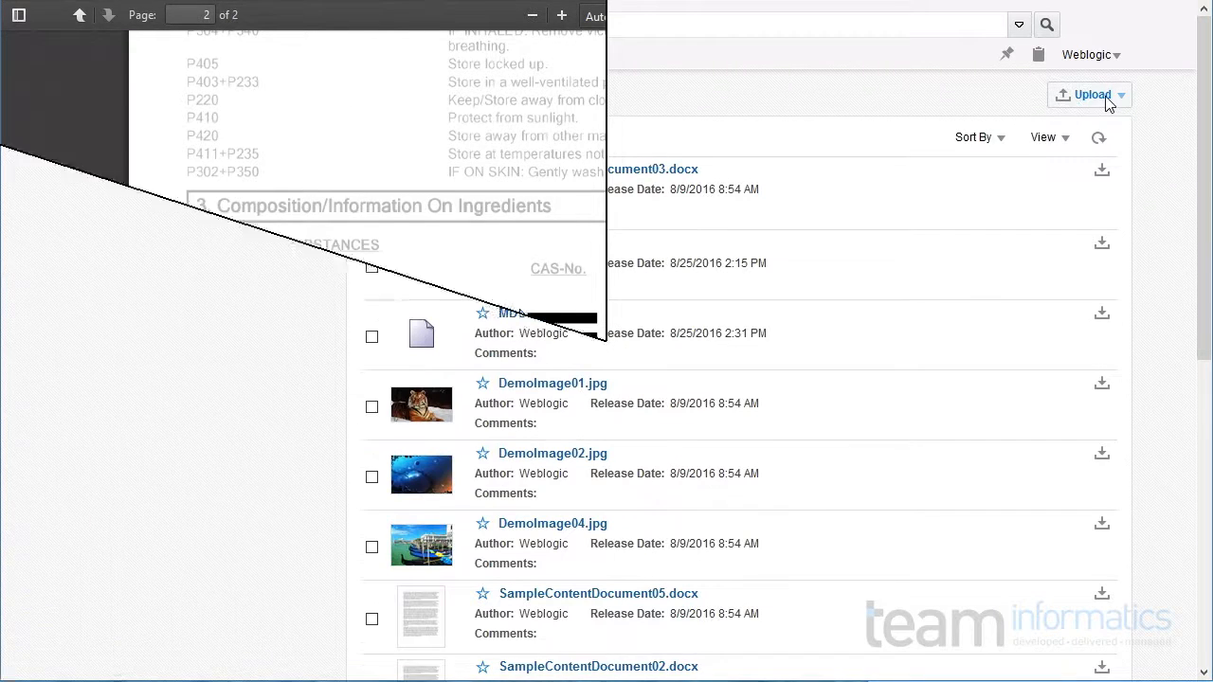
Upload T19 Sample.tif to WebCenter Content using the Redaction Engine profile.
{"action": "left_click", "coordinate": [1118, 98]}
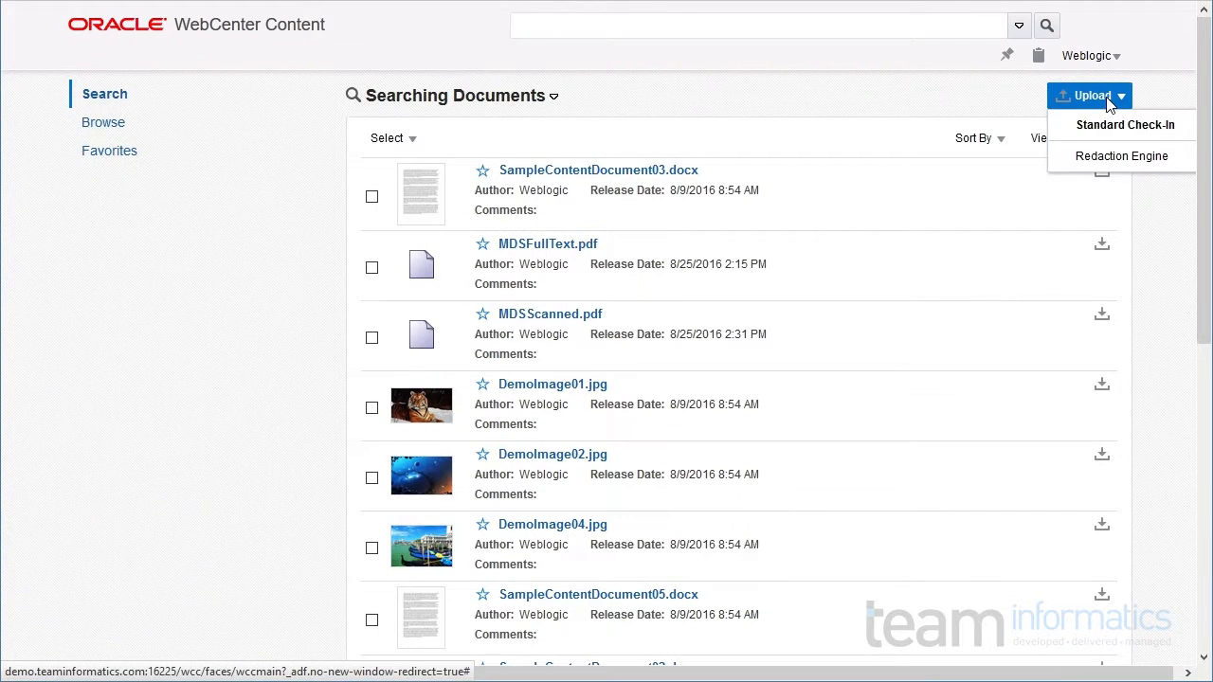
{"action": "left_click", "coordinate": [1110, 158]}
{"action": "left_click", "coordinate": [893, 279]}
{"action": "left_click", "coordinate": [226, 113]}
{"action": "left_click", "coordinate": [854, 511]}
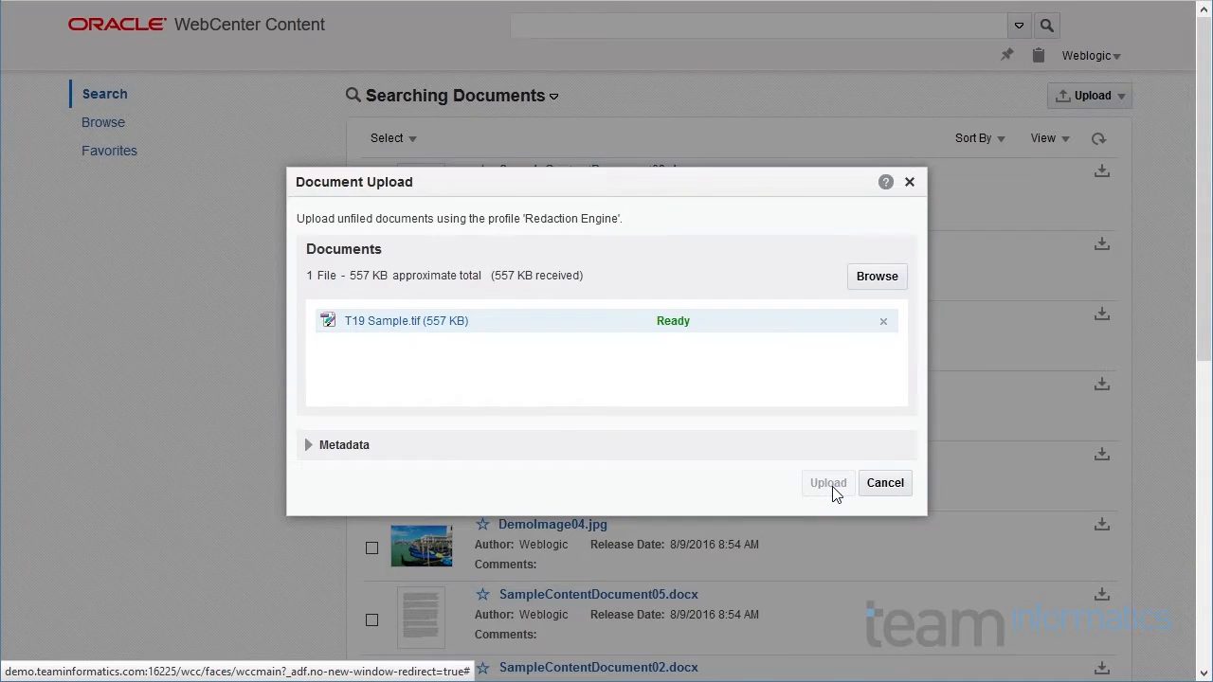
{"action": "left_click", "coordinate": [828, 485]}
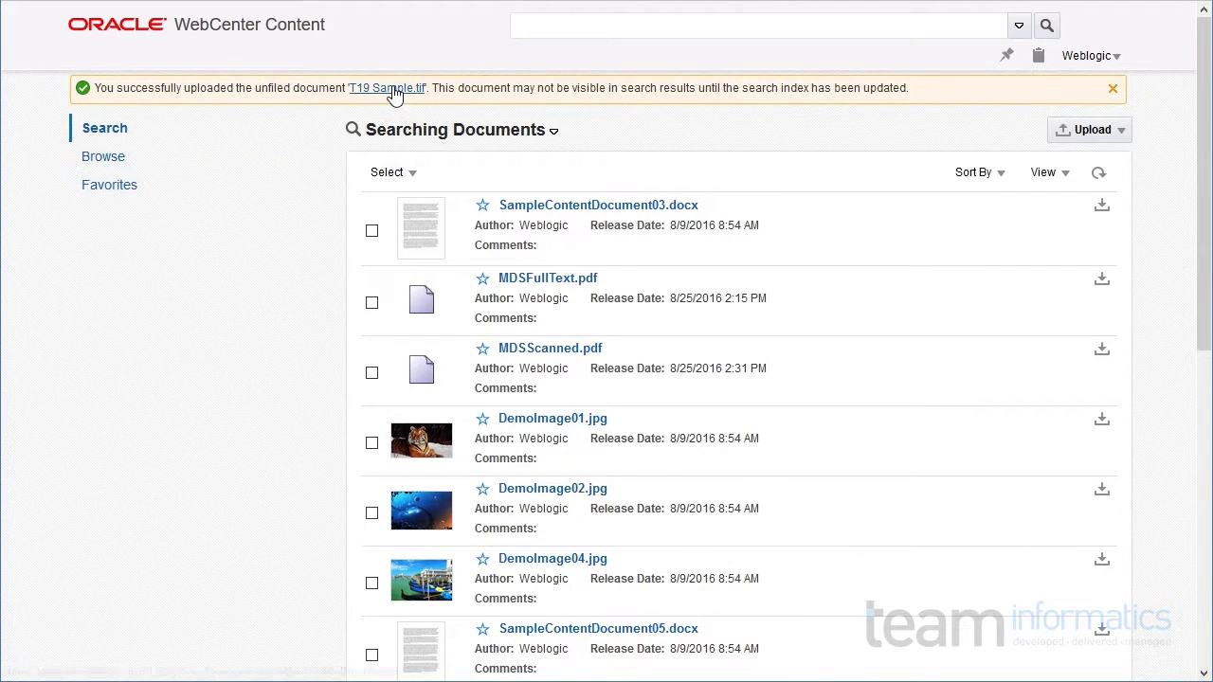
Open the uploaded T19 Sample.tif and redact the handwritten claimant name with the Redact annotation.
{"action": "left_click", "coordinate": [392, 89]}
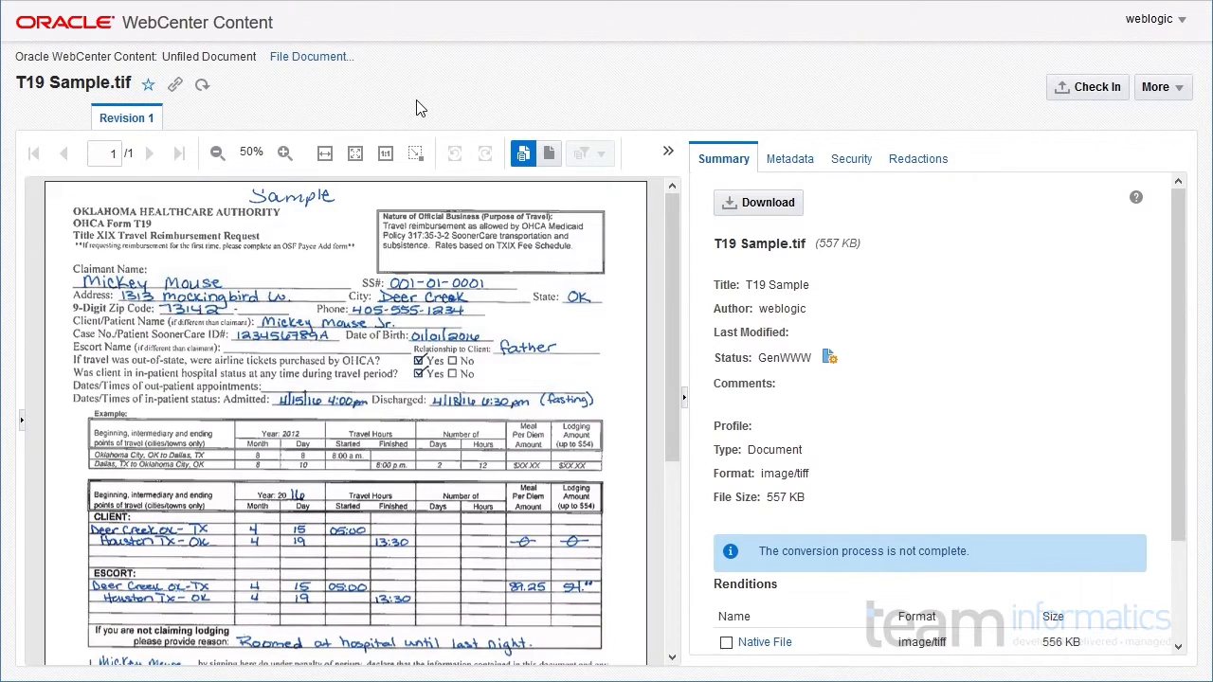
{"action": "left_click", "coordinate": [667, 158]}
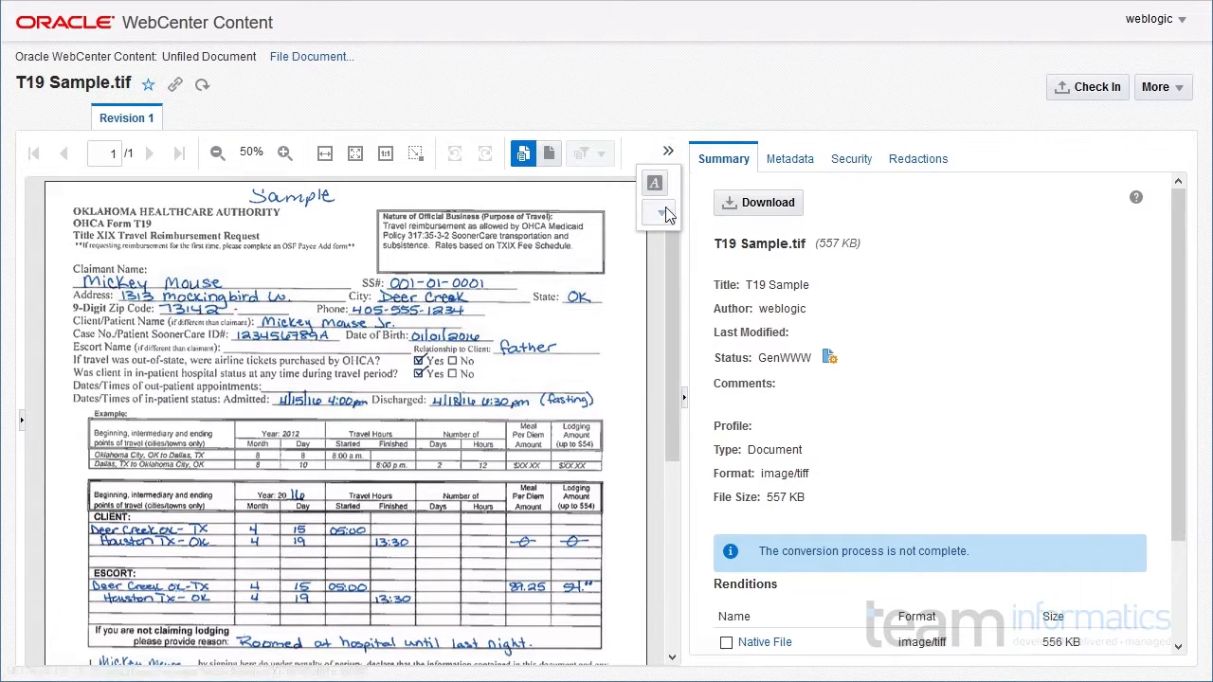
{"action": "left_click", "coordinate": [661, 213]}
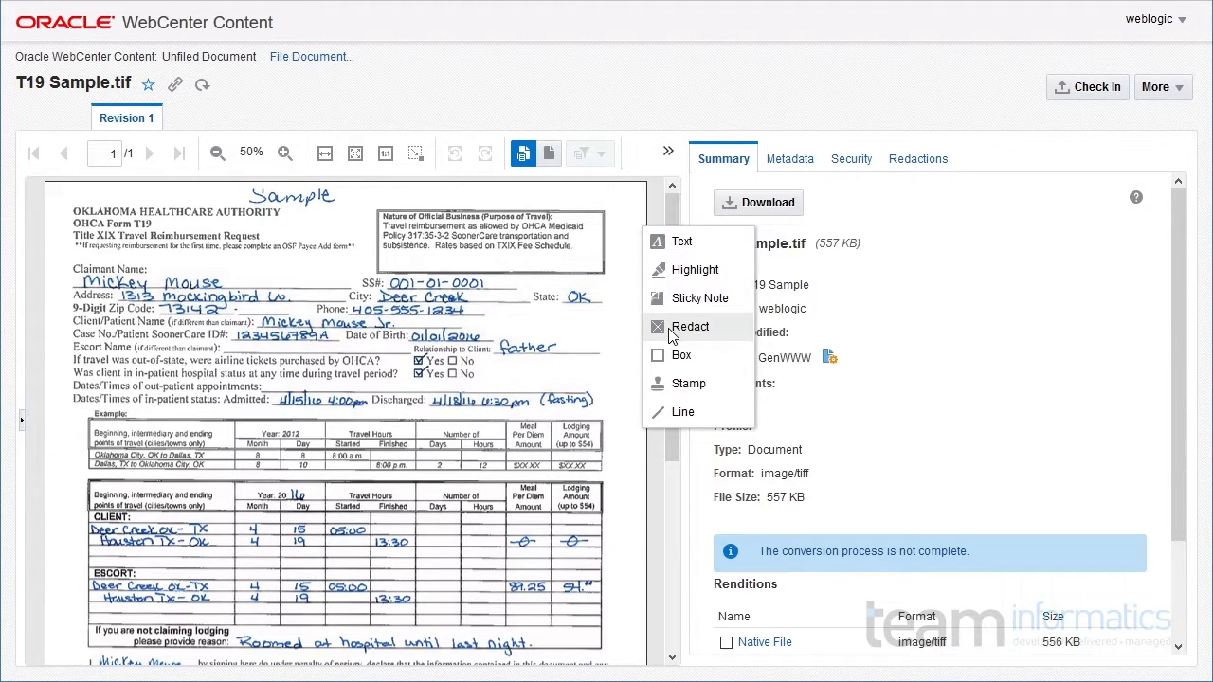
{"action": "left_click", "coordinate": [684, 327]}
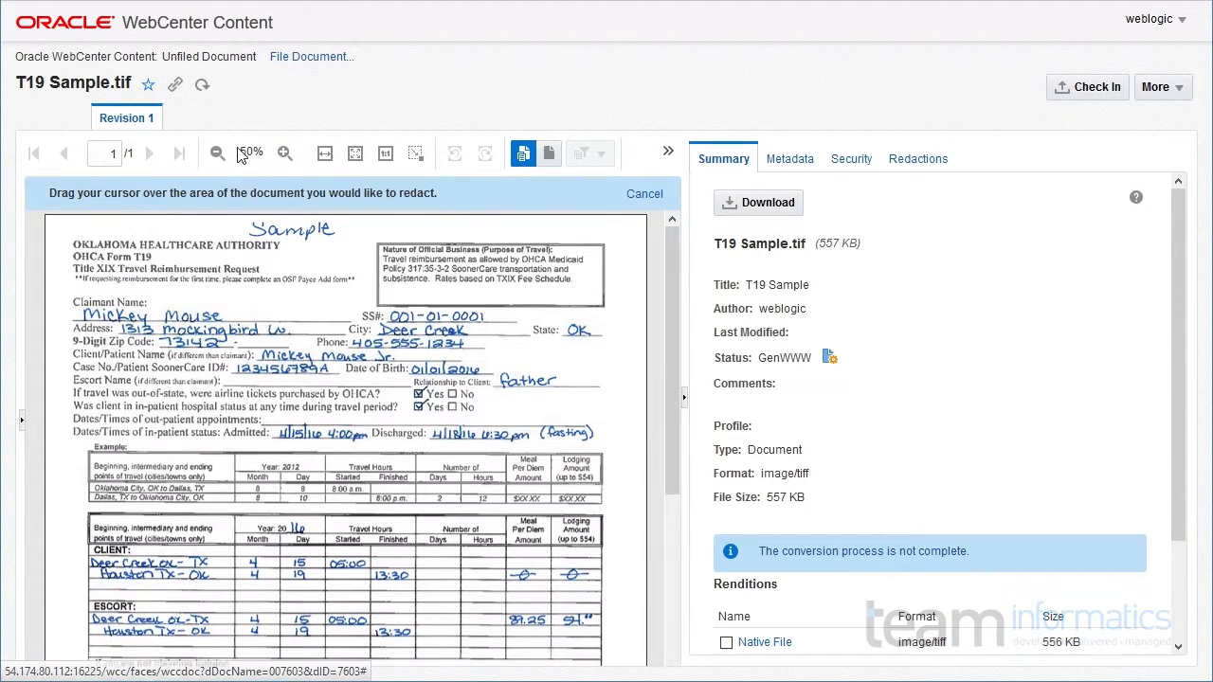
{"action": "left_click", "coordinate": [284, 158]}
{"action": "left_click", "coordinate": [284, 158]}
{"action": "left_click", "coordinate": [285, 158]}
{"action": "left_click", "coordinate": [284, 158]}
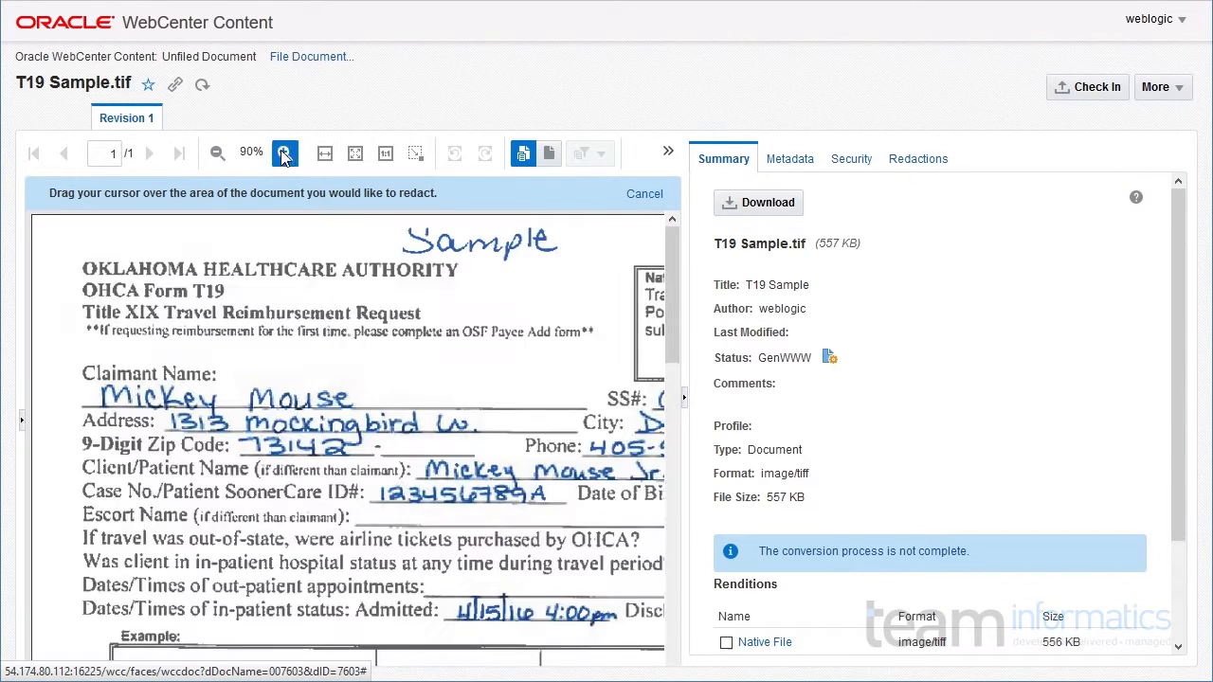
{"action": "left_click", "coordinate": [284, 157]}
{"action": "left_click", "coordinate": [284, 157]}
{"action": "left_click_drag", "start_coordinate": [98, 419], "coordinate": [663, 451]}
{"action": "left_click_drag", "start_coordinate": [457, 404], "coordinate": [455, 407]}
{"action": "left_click", "coordinate": [362, 369]}
Redact the handwritten SS# value and save the redactions as a new redaction template named T19Form_20160825.
{"action": "left_click_drag", "start_coordinate": [275, 657], "coordinate": [577, 658]}
{"action": "left_click", "coordinate": [668, 151]}
{"action": "left_click", "coordinate": [661, 213]}
{"action": "left_click", "coordinate": [690, 326]}
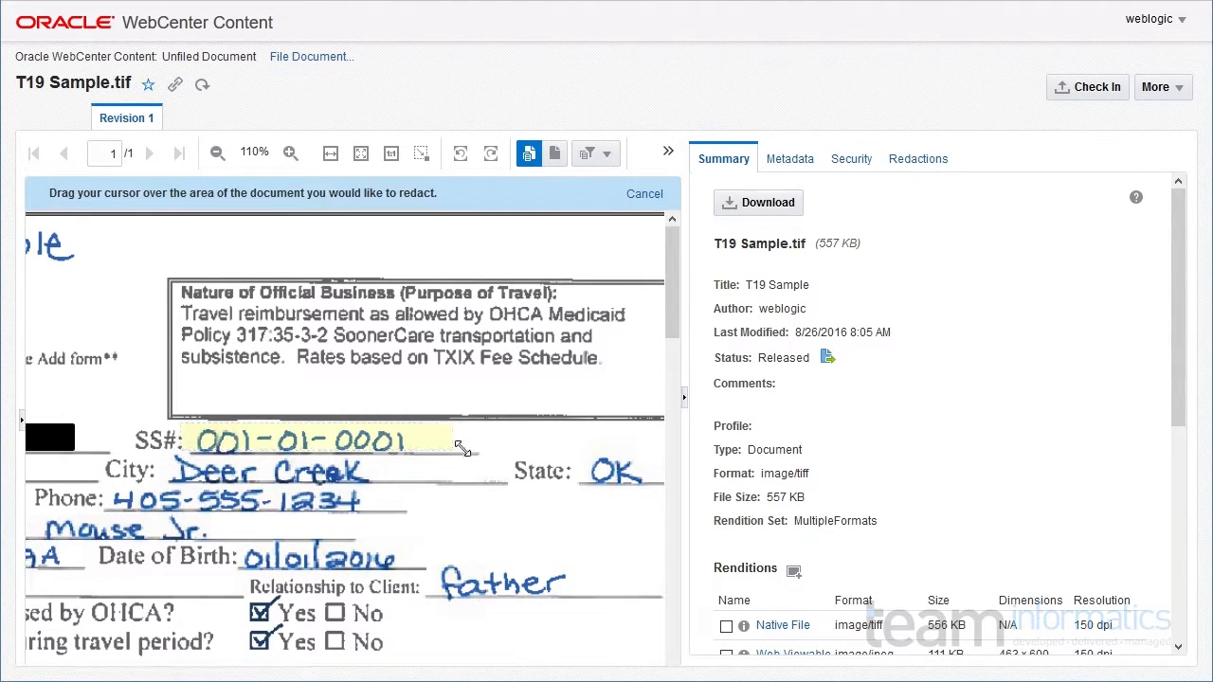
{"action": "left_click_drag", "start_coordinate": [461, 447], "coordinate": [189, 420]}
{"action": "left_click", "coordinate": [452, 368]}
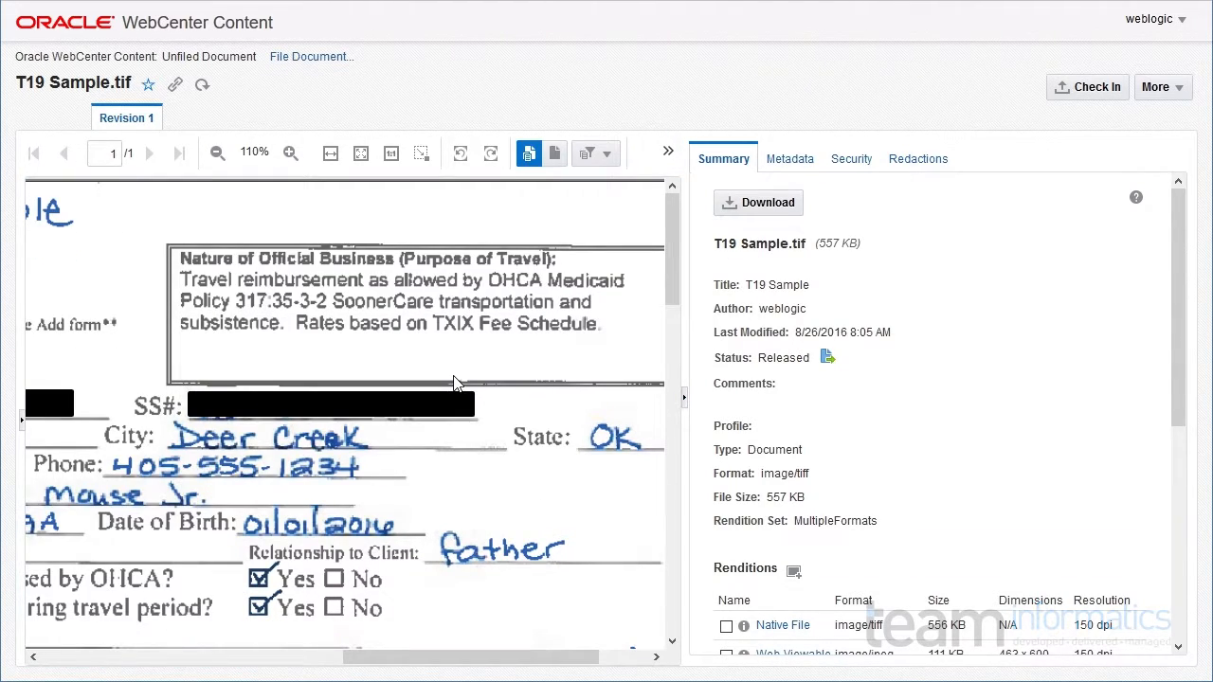
{"action": "left_click", "coordinate": [898, 162]}
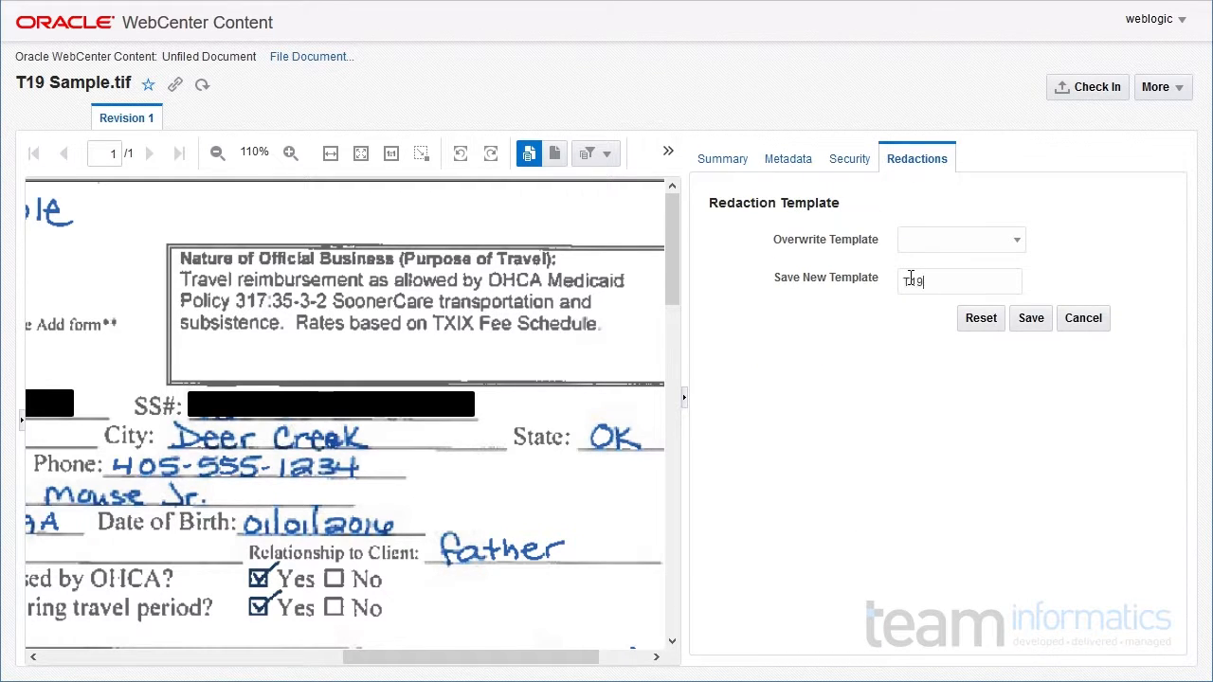
{"action": "left_click", "coordinate": [1031, 320]}
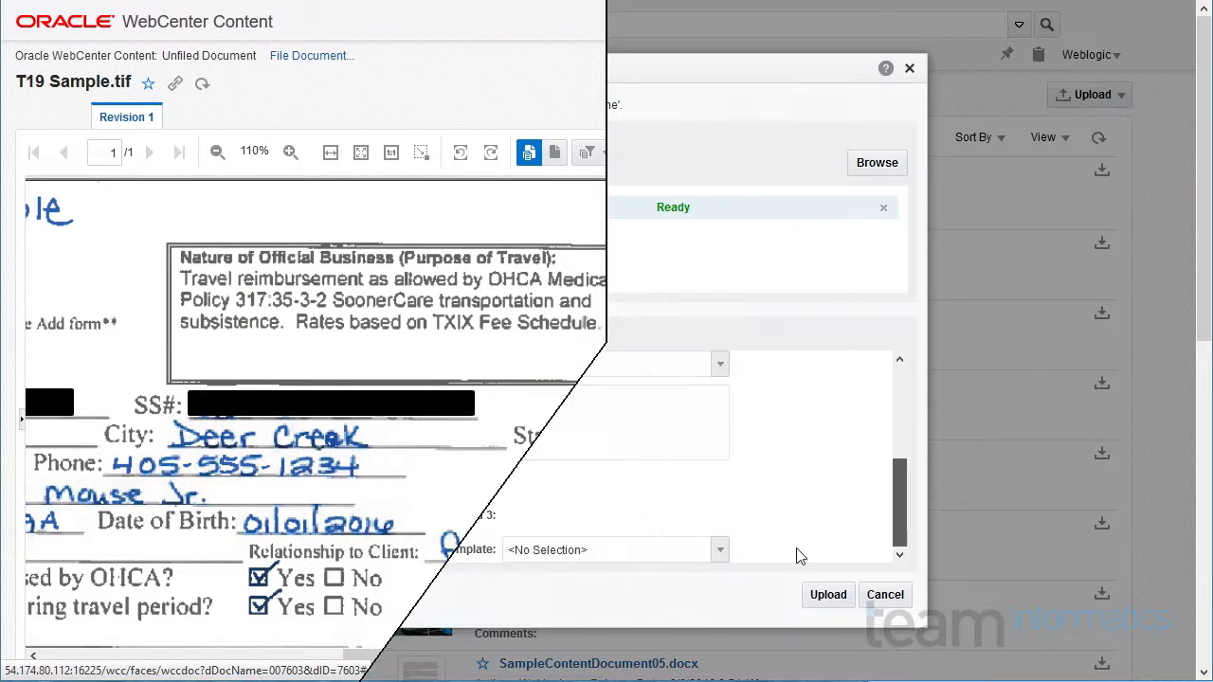
Upload Scanned_600dpi_CLR_12pt_001.pdf with the redaction template T19Form_20160825 and open its Redacted pdf rendition.
{"action": "left_click", "coordinate": [720, 550]}
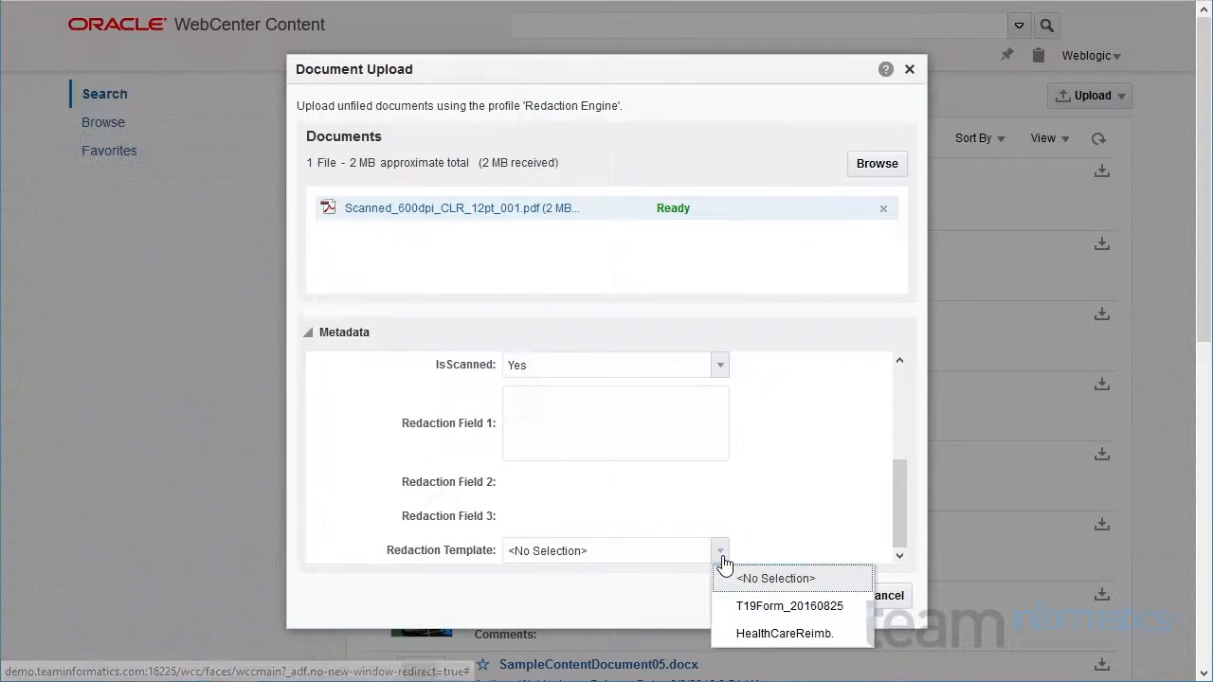
{"action": "left_click", "coordinate": [759, 609]}
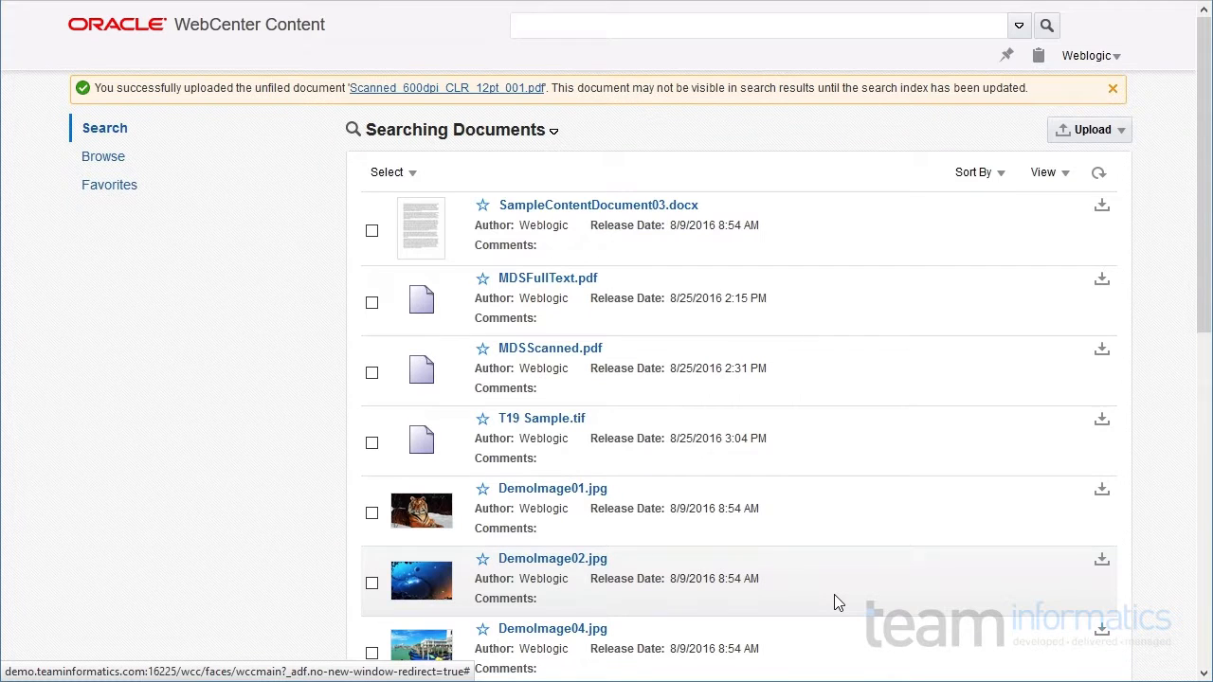
{"action": "left_click", "coordinate": [466, 87]}
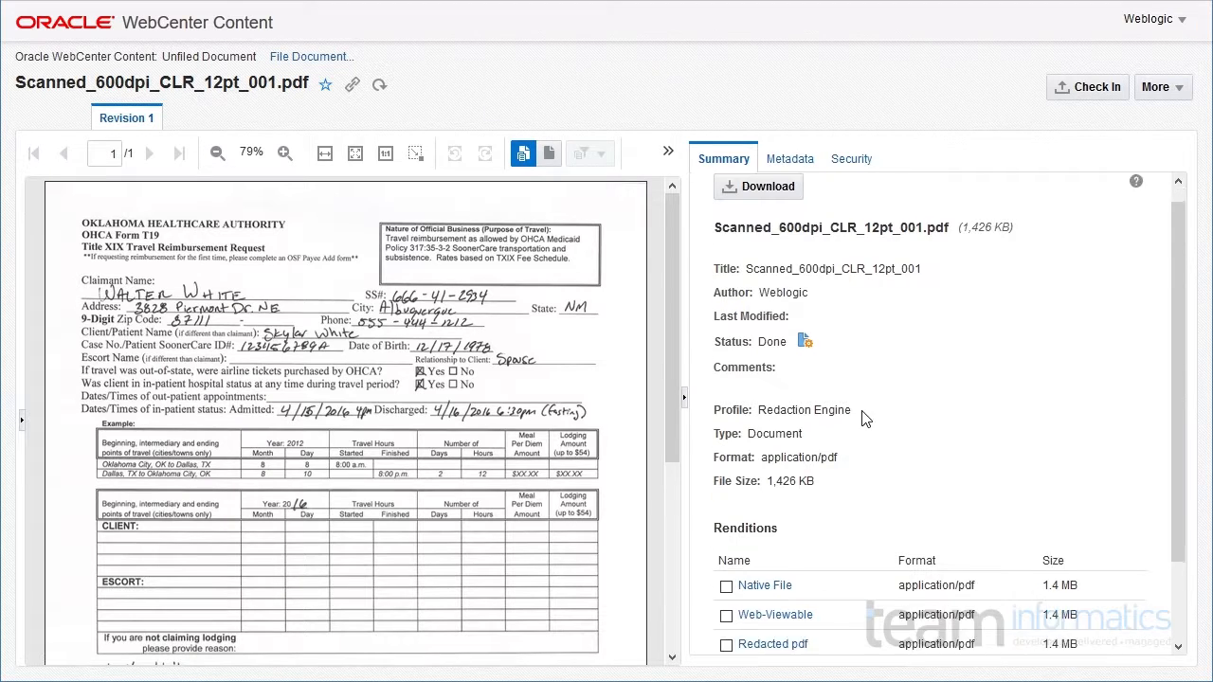
{"action": "left_click", "coordinate": [763, 557]}
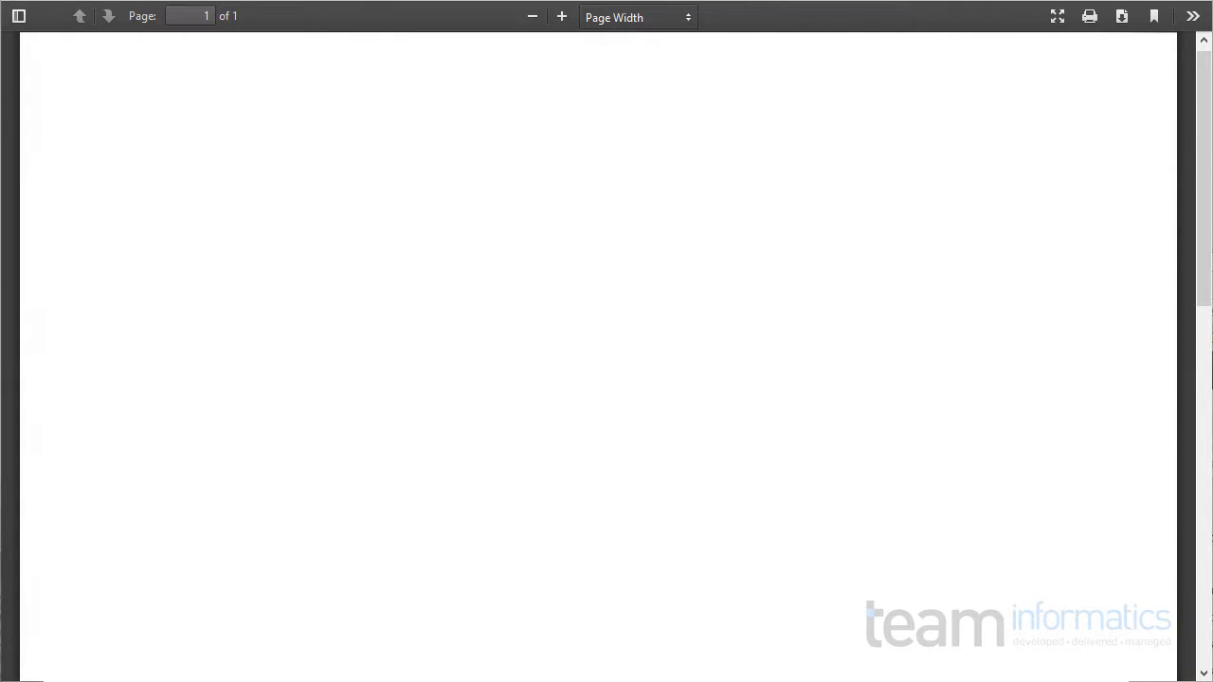